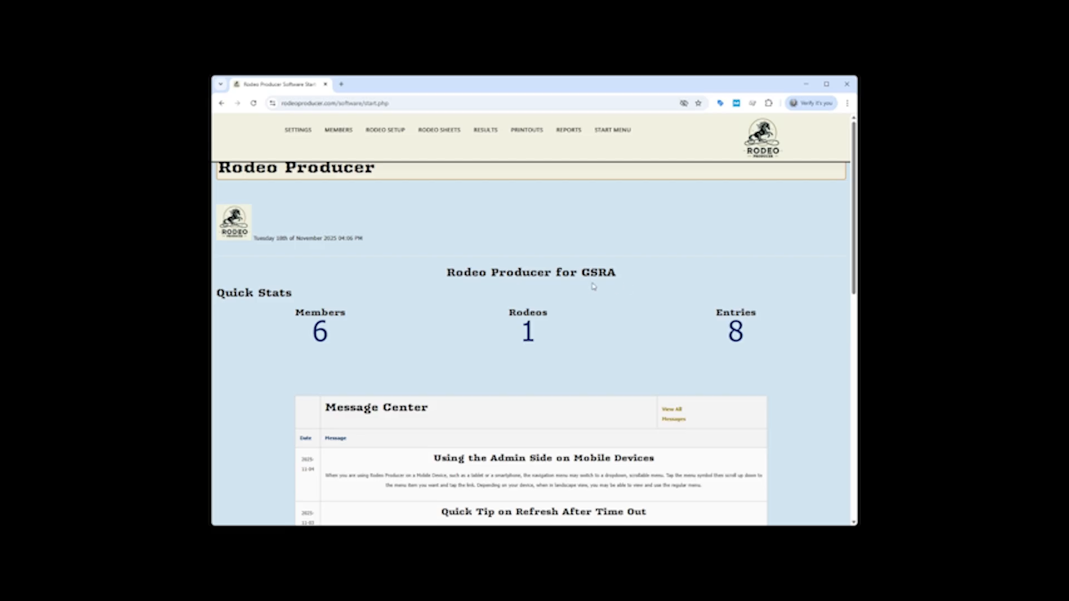
# Look over the current season's rodeo schedule and the list of membership types
pyautogui.moveTo(389, 134)
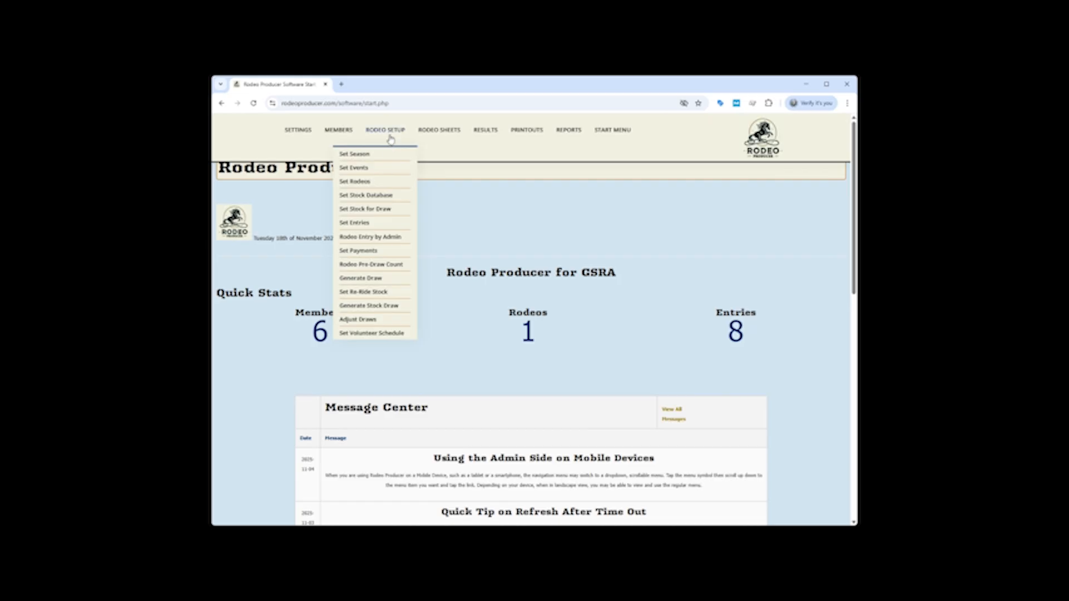
pyautogui.click(384, 179)
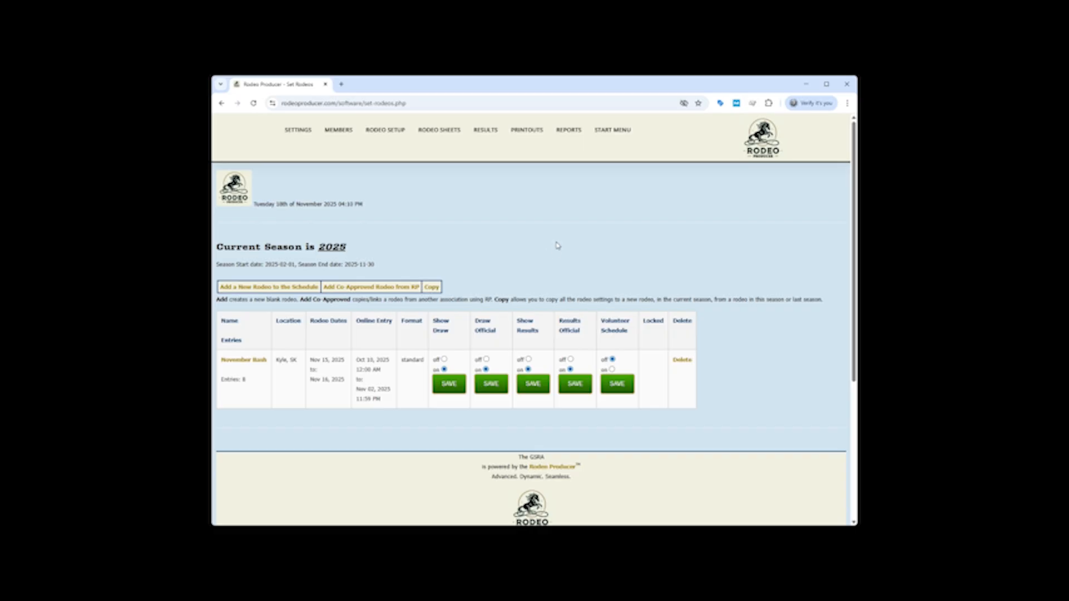
pyautogui.moveTo(328, 131)
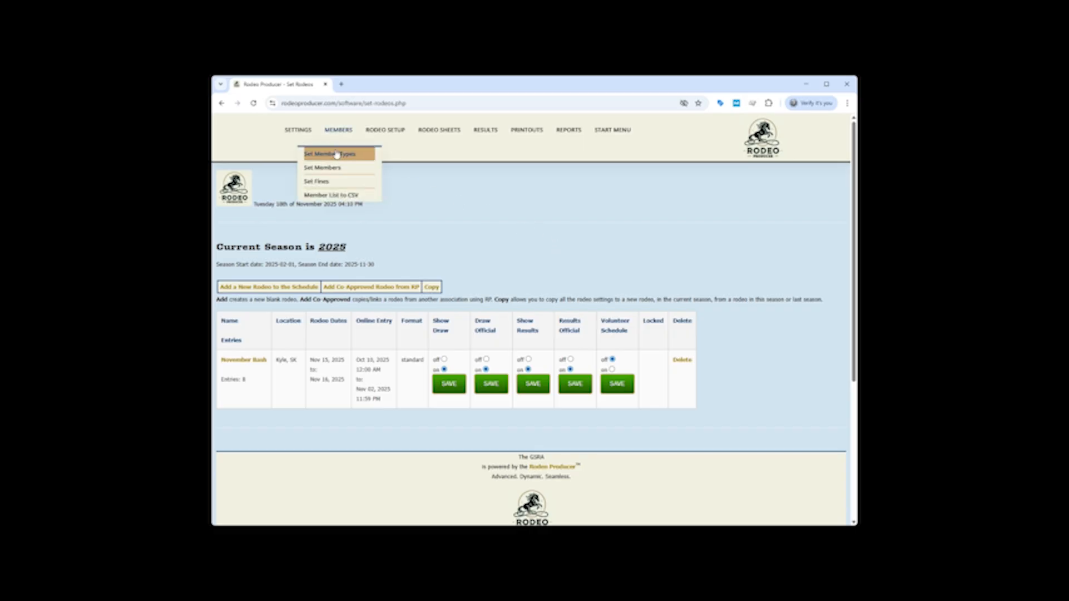
pyautogui.click(340, 156)
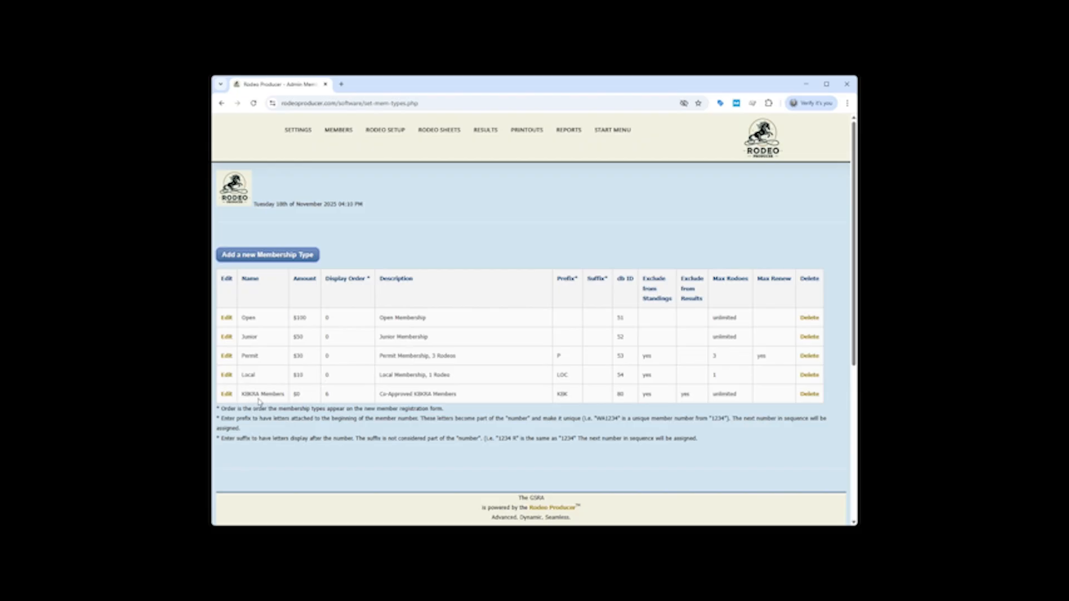
# Open the KBKRA Members membership type for editing, check its settings and save it
pyautogui.click(226, 393)
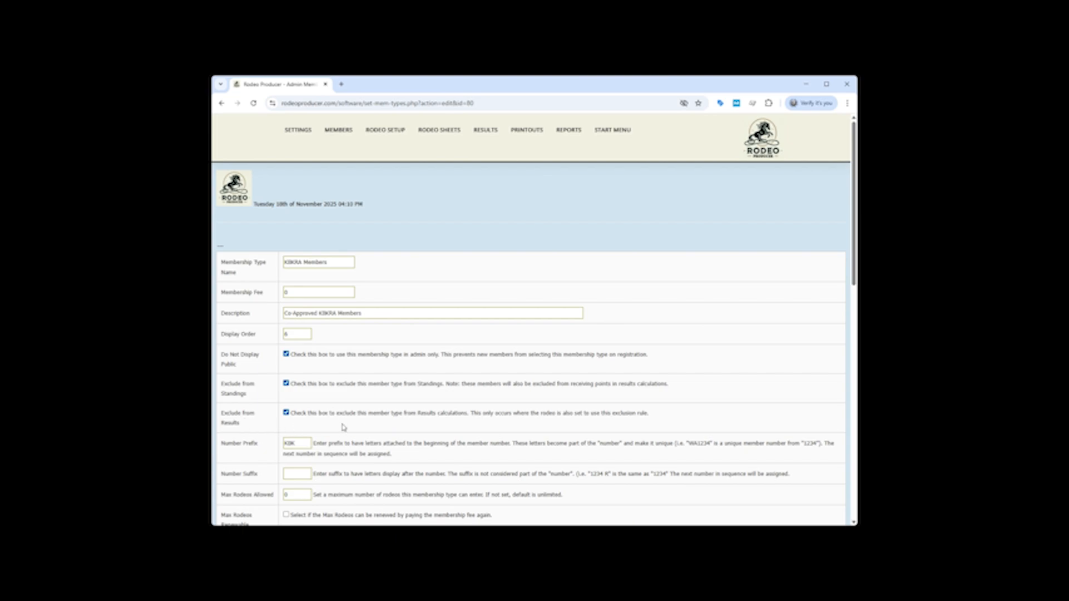
pyautogui.scroll(-3, 356, 412)
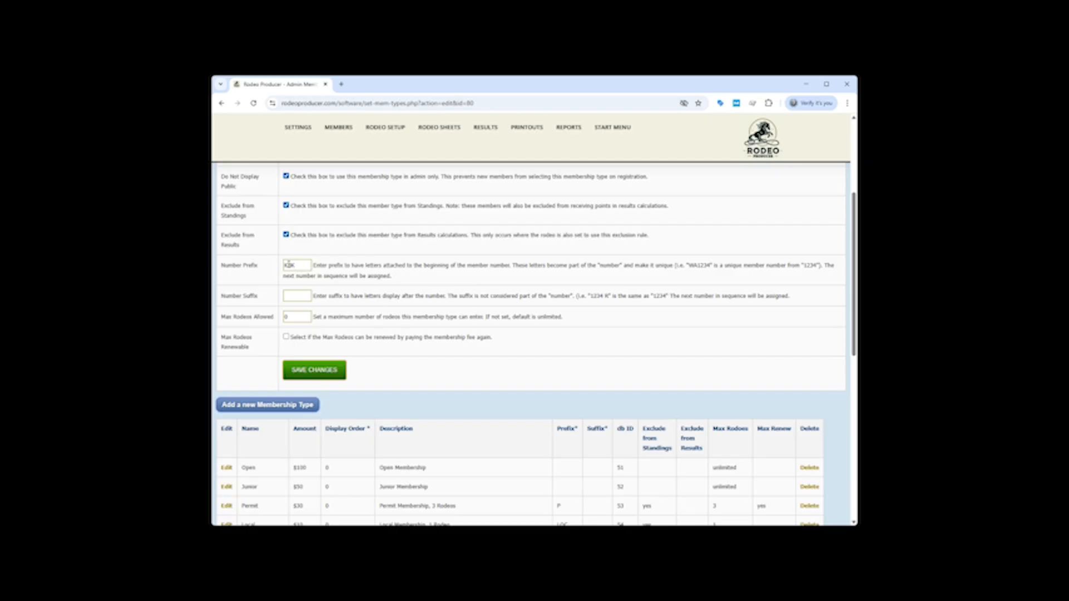
pyautogui.click(325, 367)
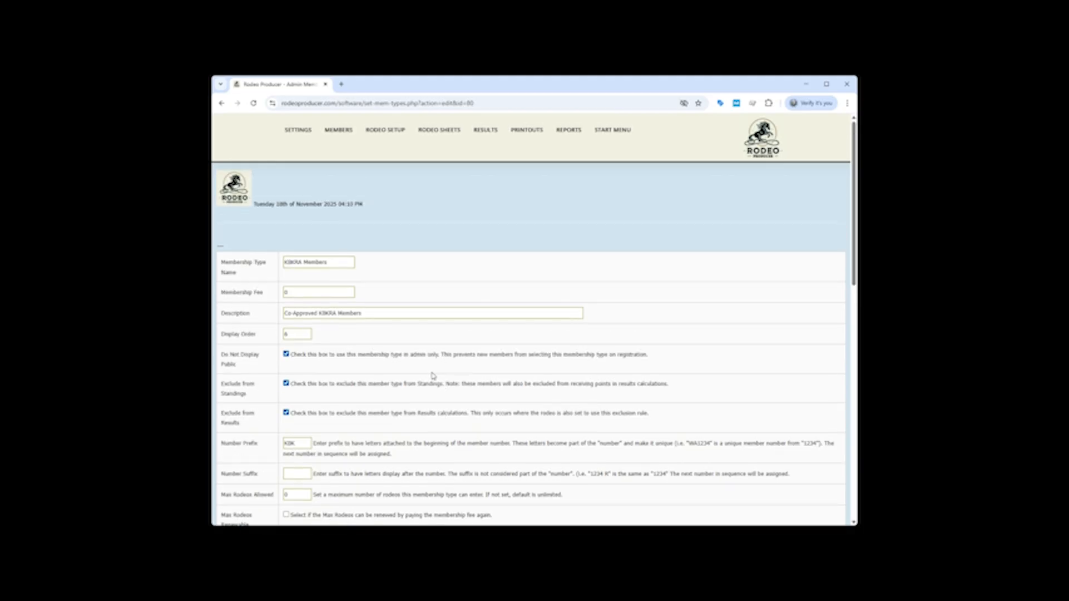
# Review the member options in the association's system settings
pyautogui.moveTo(298, 136)
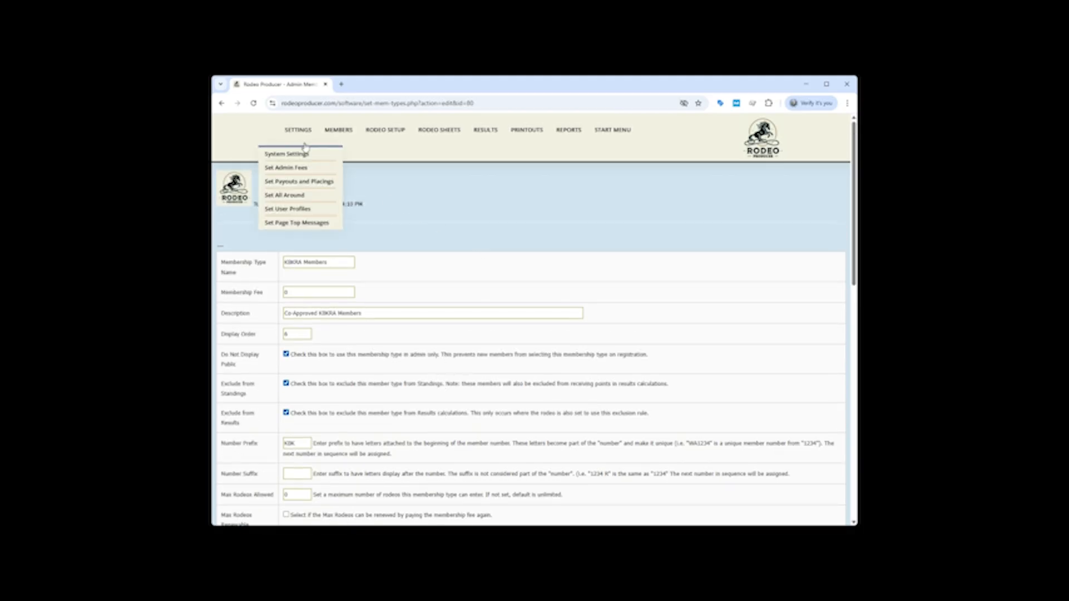
pyautogui.click(298, 159)
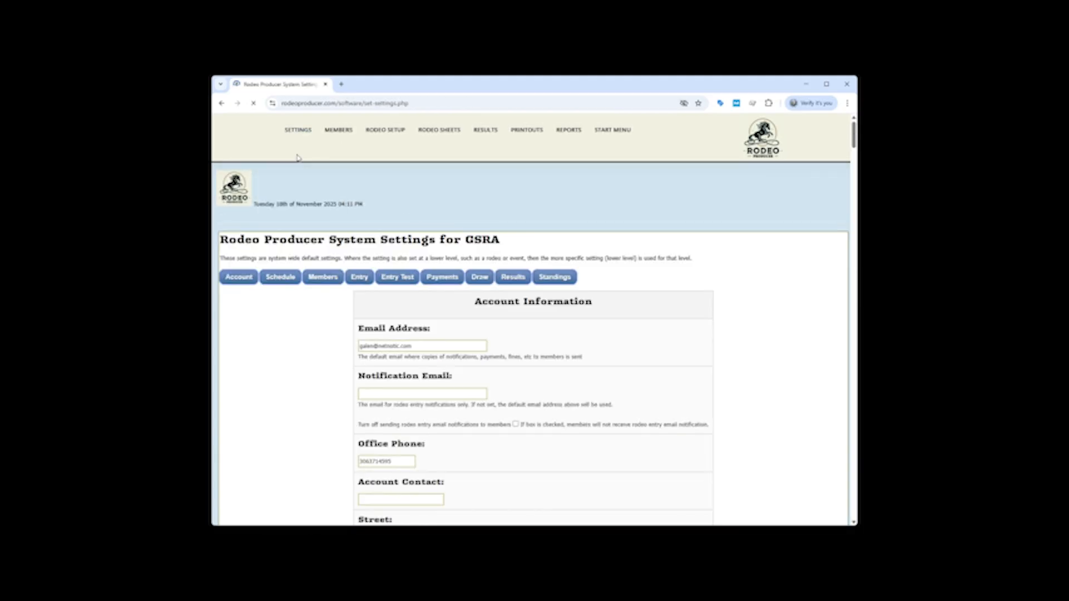
pyautogui.click(326, 278)
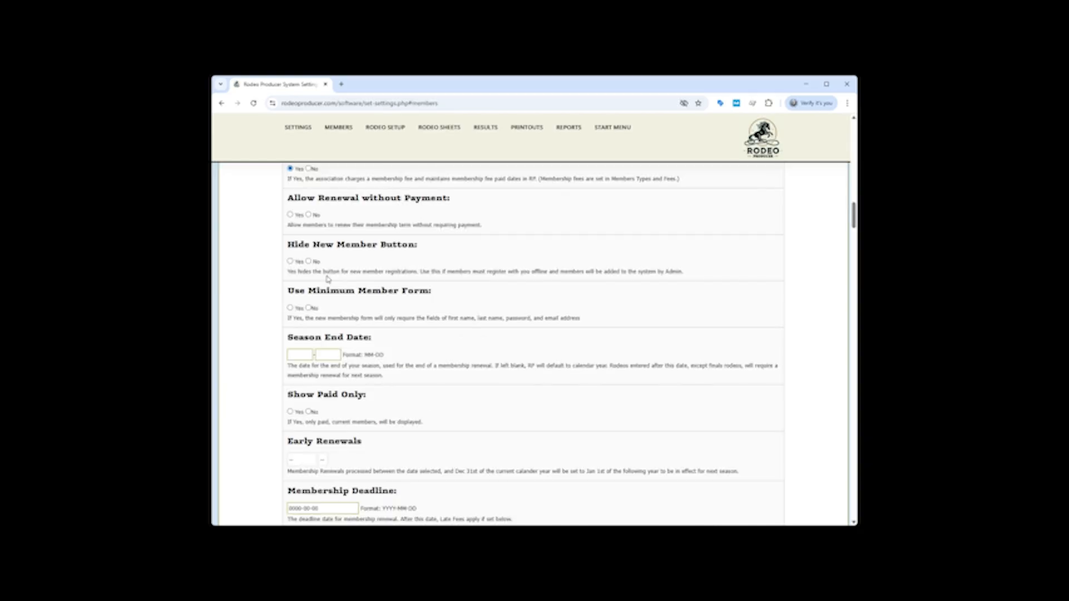
pyautogui.scroll(-3, 432, 315)
pyautogui.scroll(-10, 432, 315)
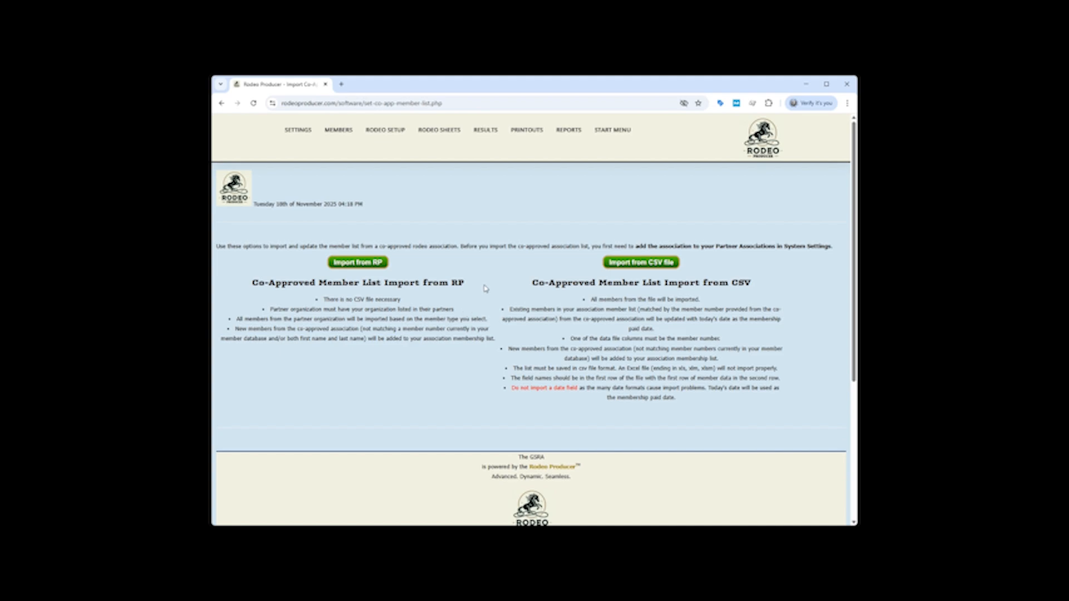
# Set up a co-approved member list import from RP with partner organization KBKRA and member type KBKRA Members
pyautogui.click(348, 263)
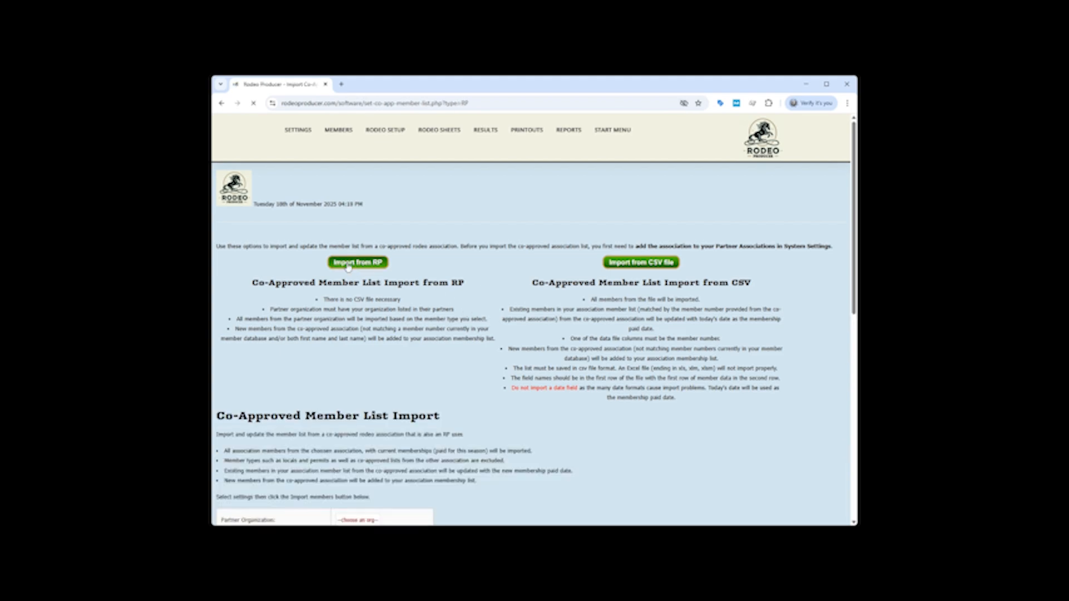
pyautogui.scroll(-4, 390, 357)
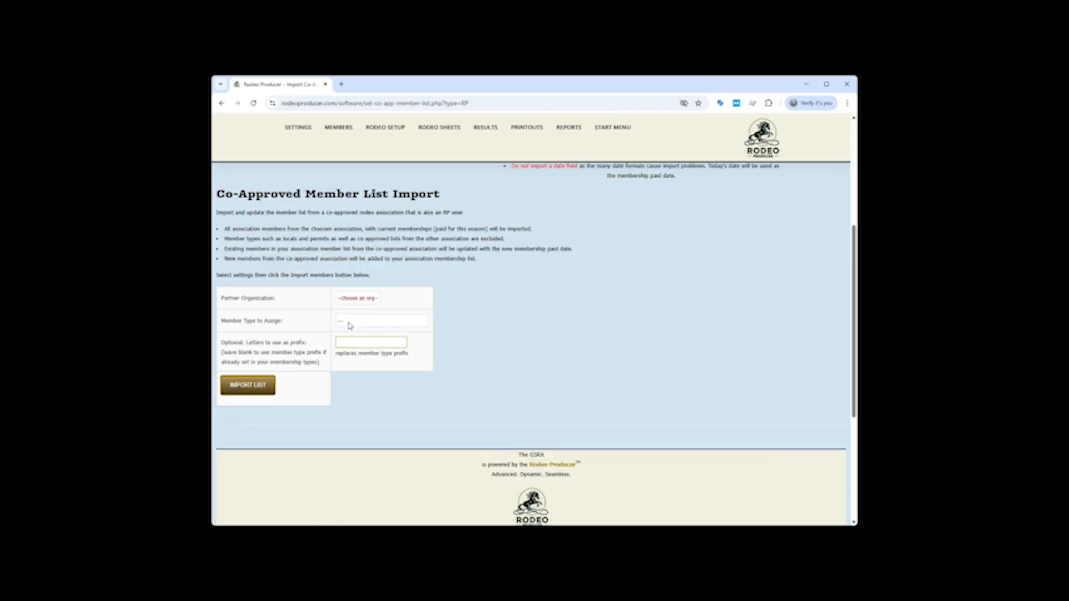
pyautogui.click(349, 326)
# Switch to the CSV file import, with KBKRA as the co-approved association and KBKRA Members as the member type
pyautogui.scroll(3, 507, 342)
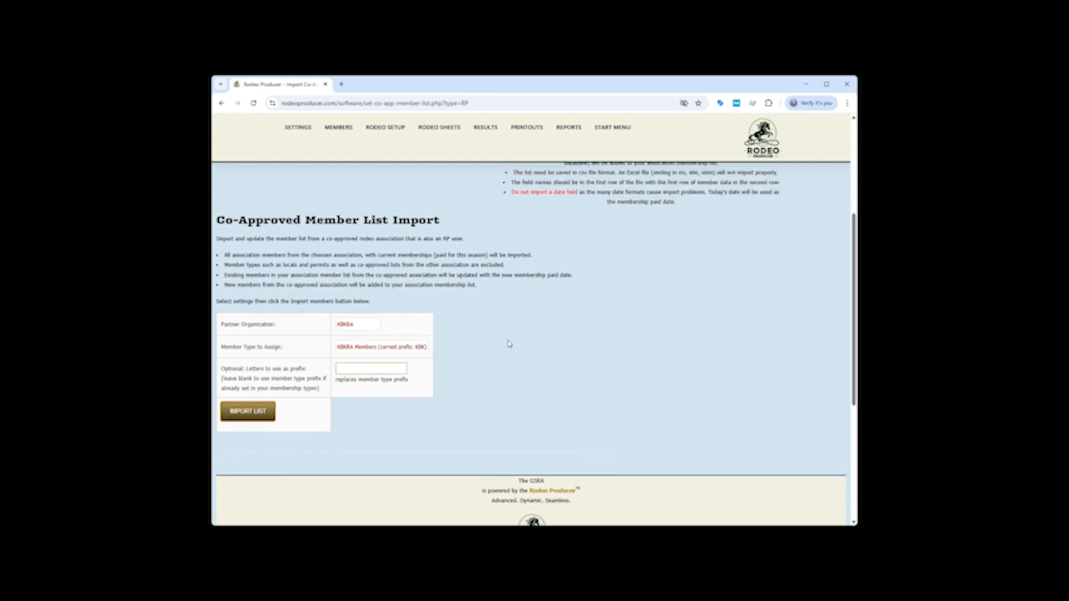
pyautogui.scroll(1, 508, 343)
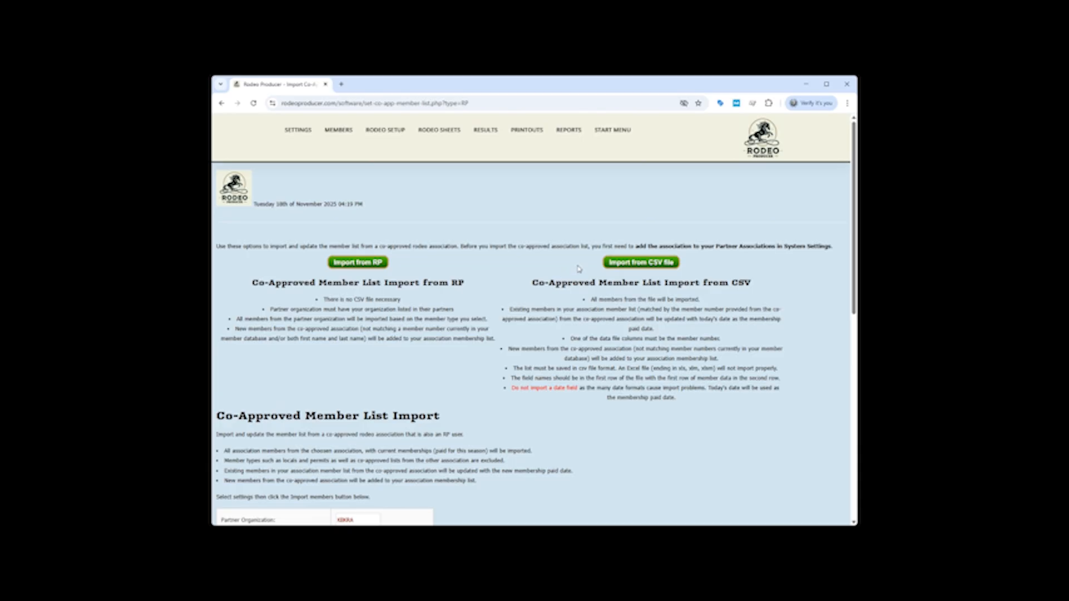
pyautogui.click(649, 265)
pyautogui.scroll(-5, 405, 225)
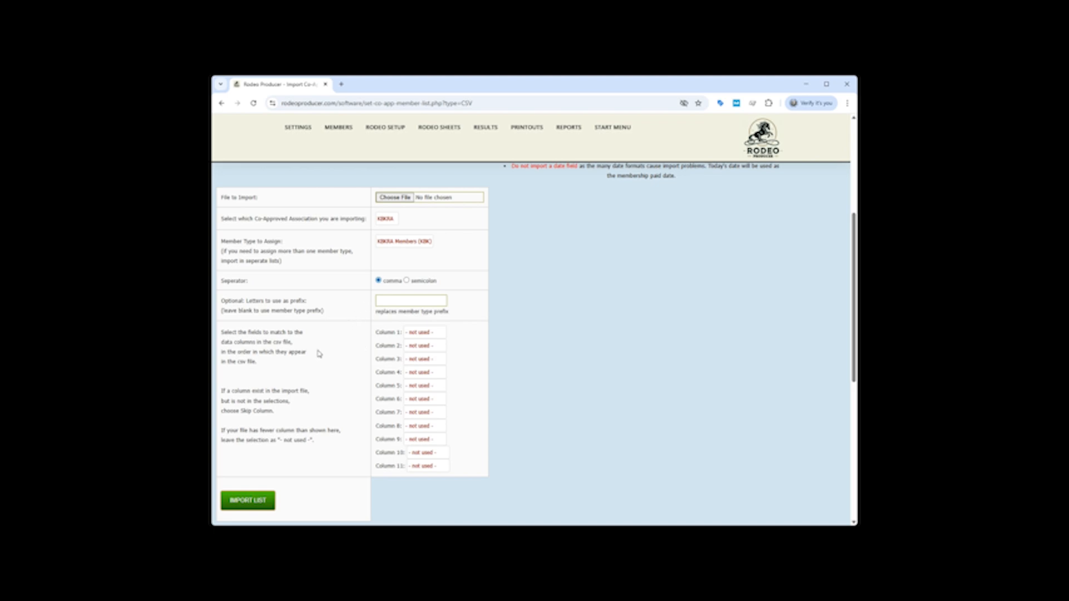
# Map CSV columns 1 to 4 to First Name, Last Name, Member Number and Email
pyautogui.click(421, 364)
pyautogui.click(419, 345)
pyautogui.click(424, 388)
pyautogui.click(423, 365)
pyautogui.click(421, 449)
pyautogui.click(424, 482)
pyautogui.scroll(-2, 556, 349)
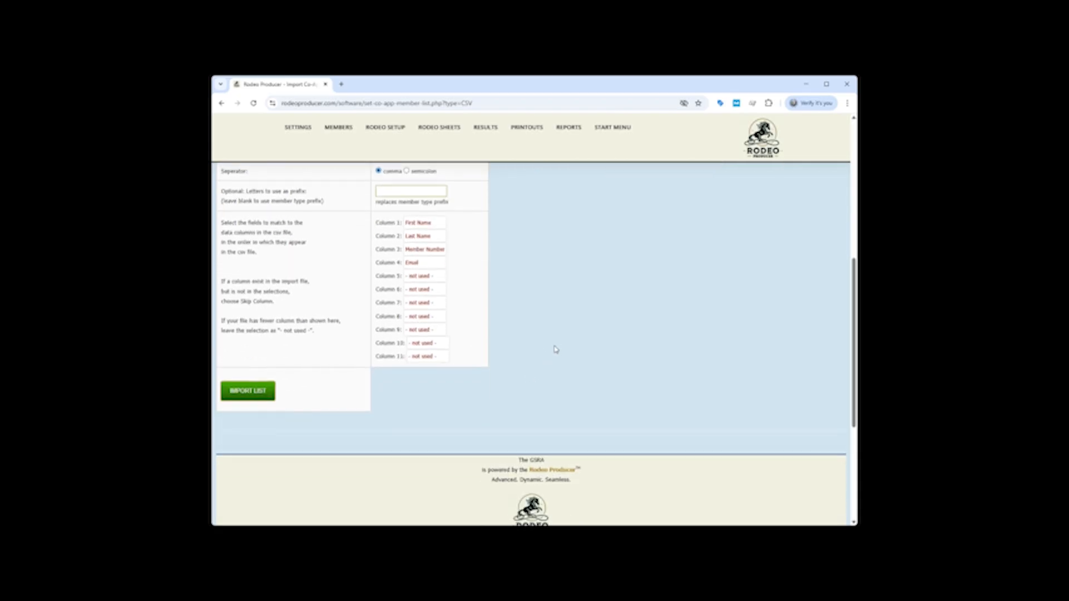
# Import the co-approved member list from RP, using KBKRA as partner organization and KBKRA Members as the assigned member type
pyautogui.scroll(6, 555, 349)
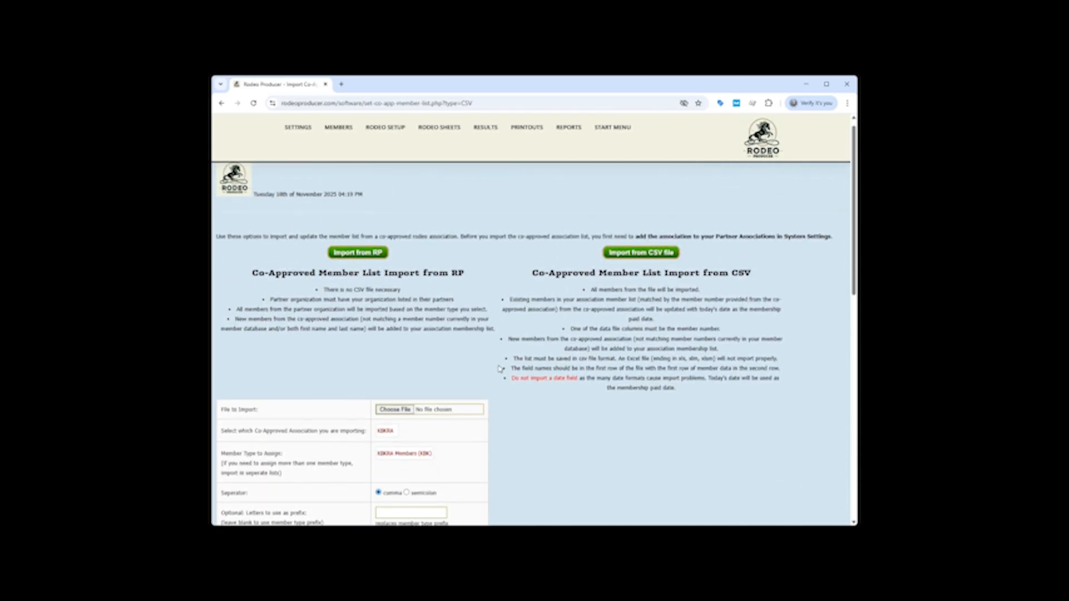
pyautogui.click(355, 263)
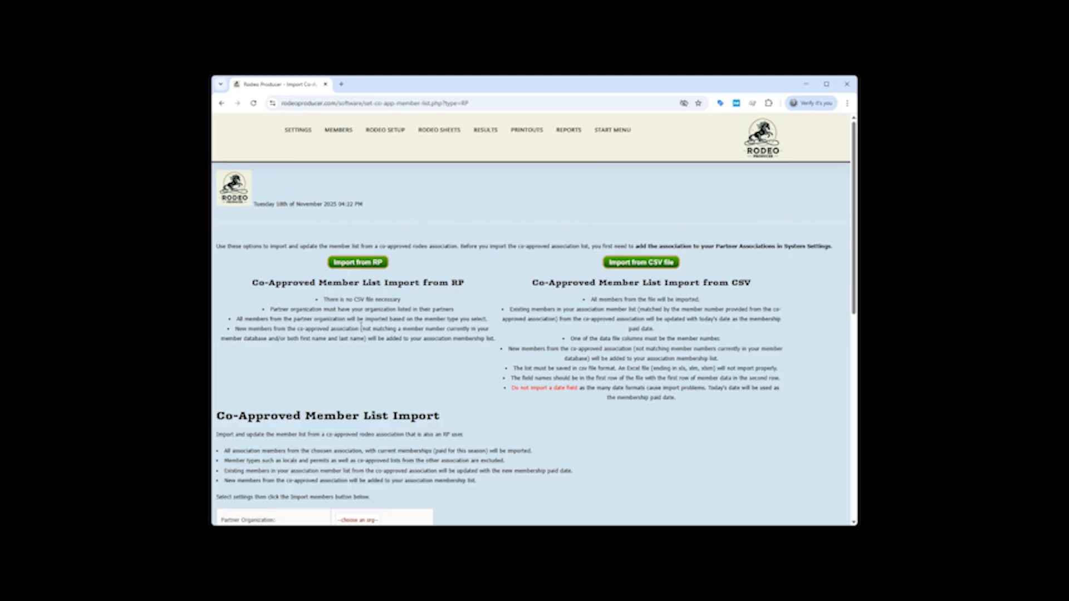
pyautogui.scroll(-3, 373, 297)
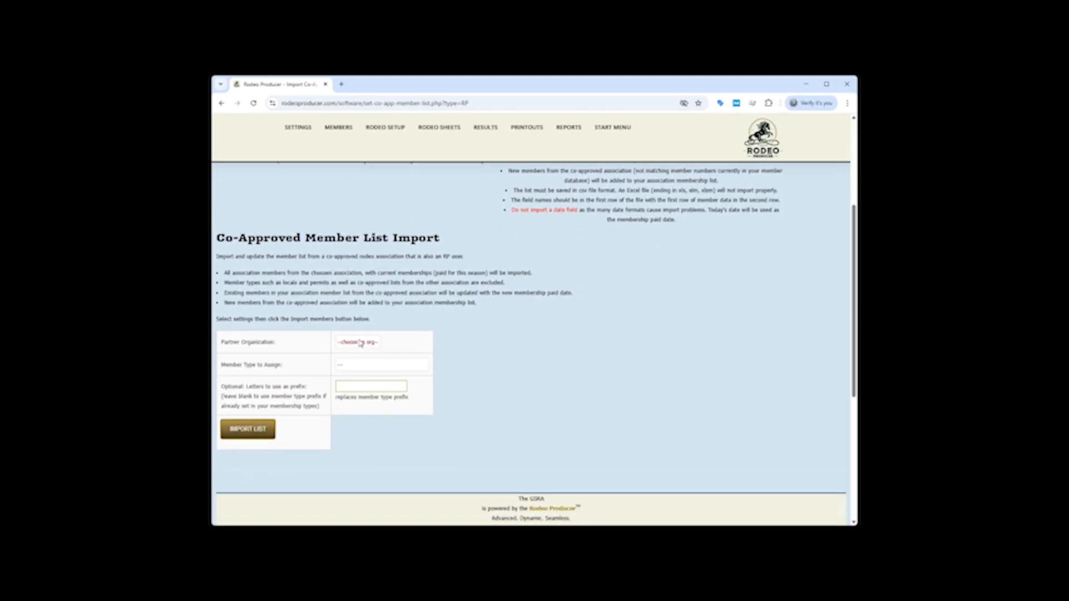
pyautogui.click(360, 343)
pyautogui.click(354, 365)
pyautogui.click(355, 364)
pyautogui.click(371, 428)
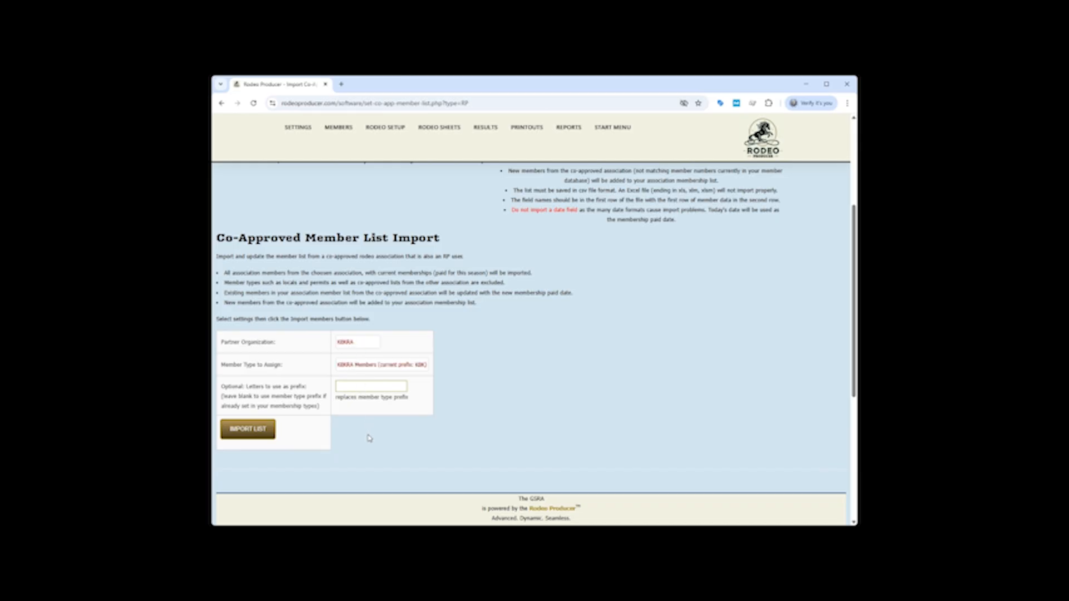
pyautogui.scroll(-2, 373, 432)
pyautogui.click(239, 367)
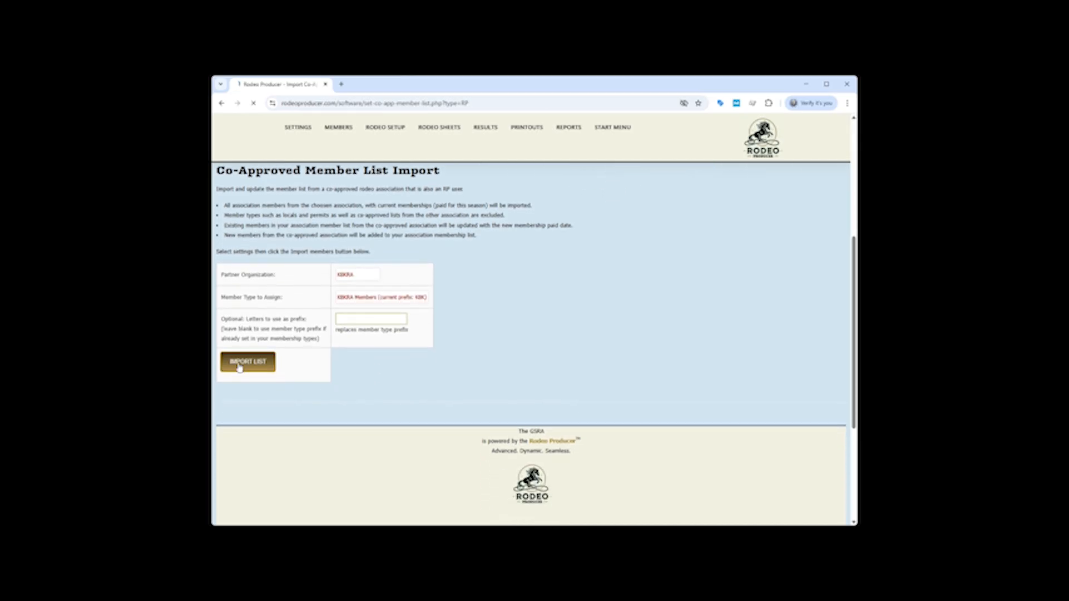
# Open the Manage Members list and check the imported KBKRA members
pyautogui.moveTo(334, 135)
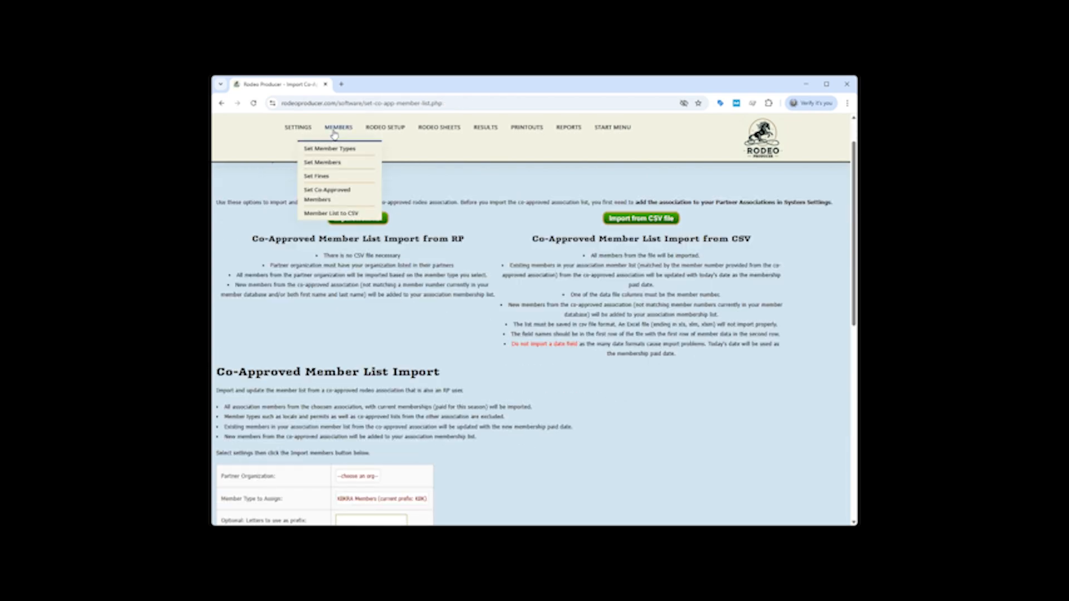
pyautogui.click(325, 162)
pyautogui.scroll(-3, 389, 329)
pyautogui.scroll(3, 390, 327)
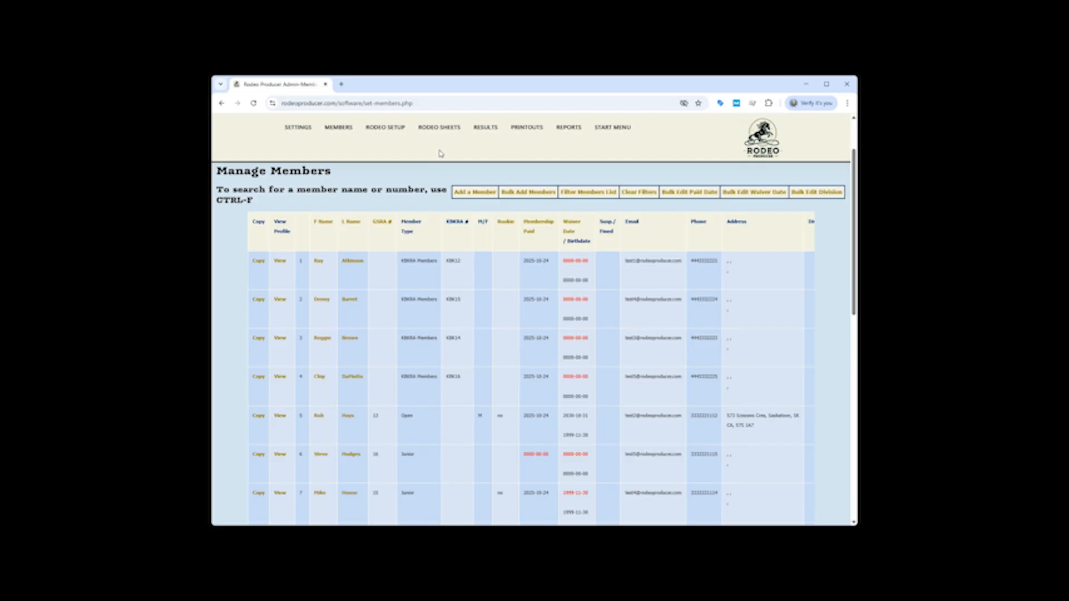
# Start an admin rodeo entry for November Bash and enter a KBKRA member's number as lead entrant
pyautogui.moveTo(383, 236)
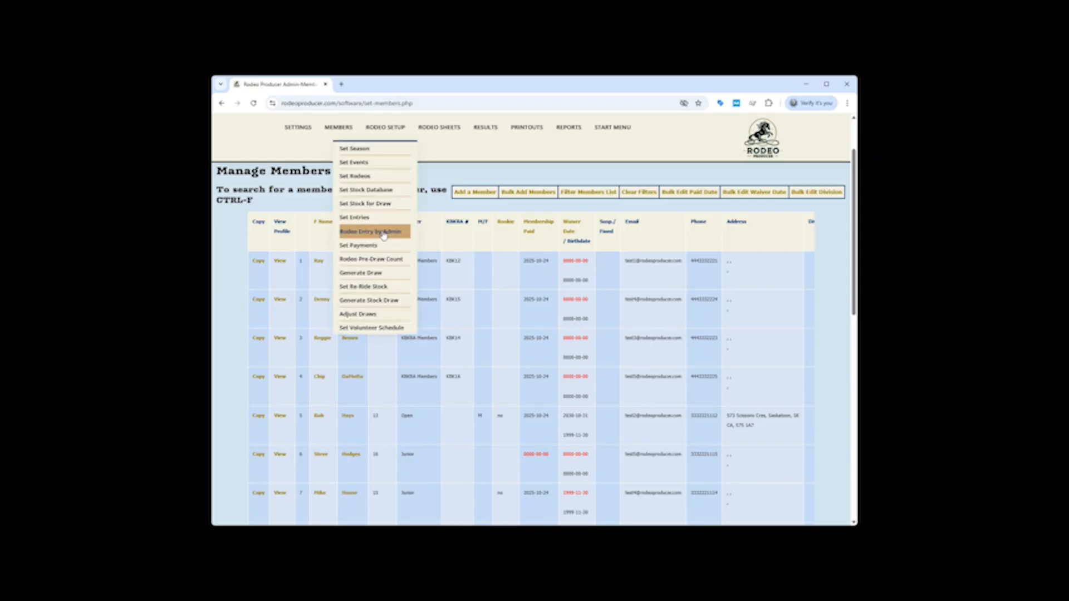
pyautogui.click(383, 234)
pyautogui.click(436, 396)
pyautogui.write('KBK12')
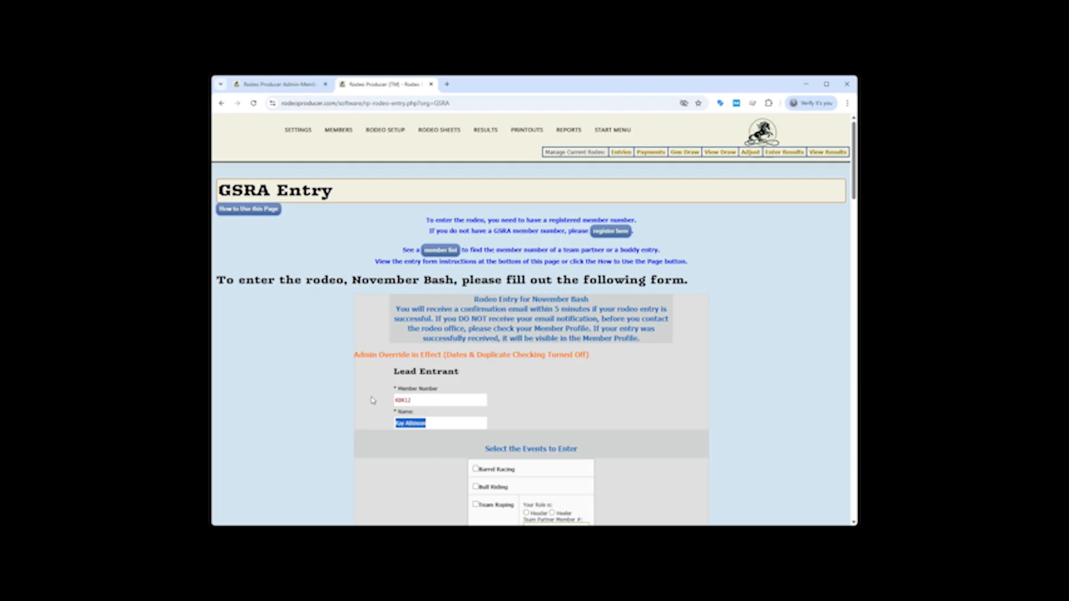
# Enter the lead entrant in Bull Riding, submit the entry and review the fees owing
pyautogui.scroll(-2, 373, 399)
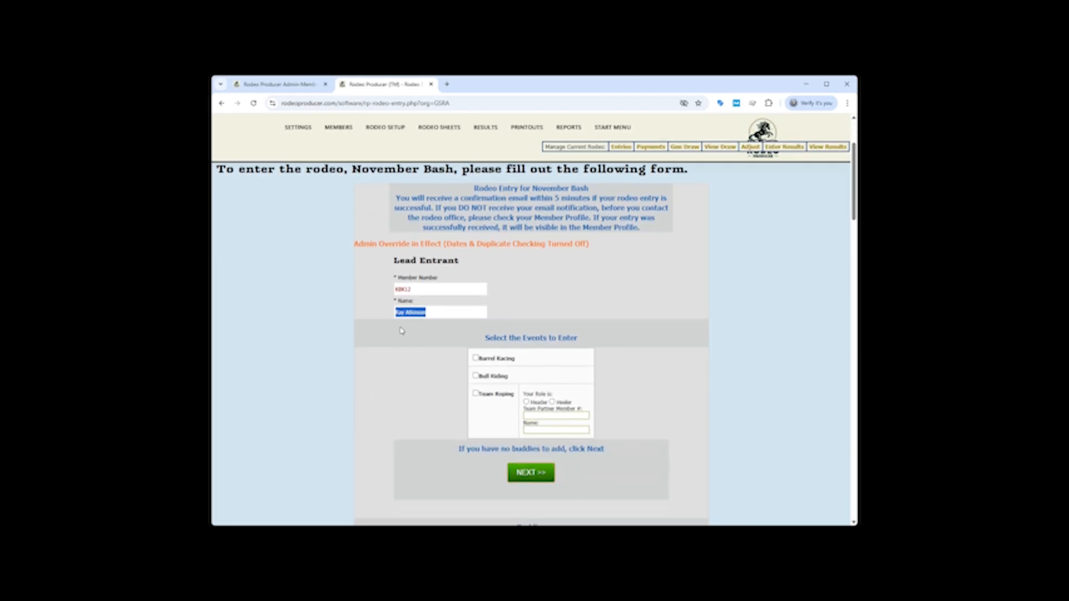
pyautogui.click(475, 375)
pyautogui.scroll(-1, 441, 377)
pyautogui.click(536, 408)
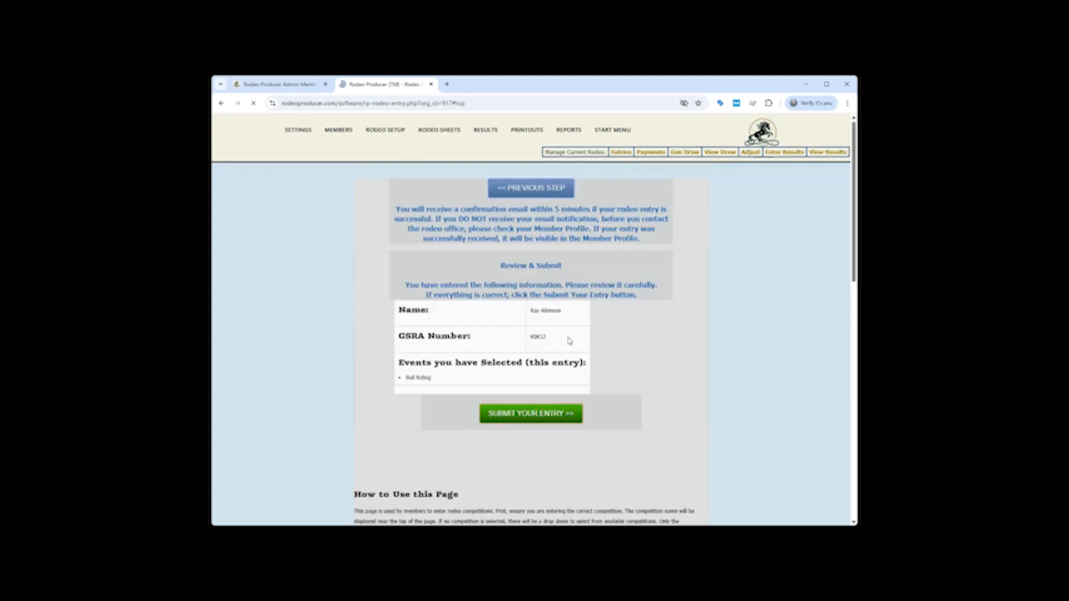
pyautogui.scroll(-1, 624, 328)
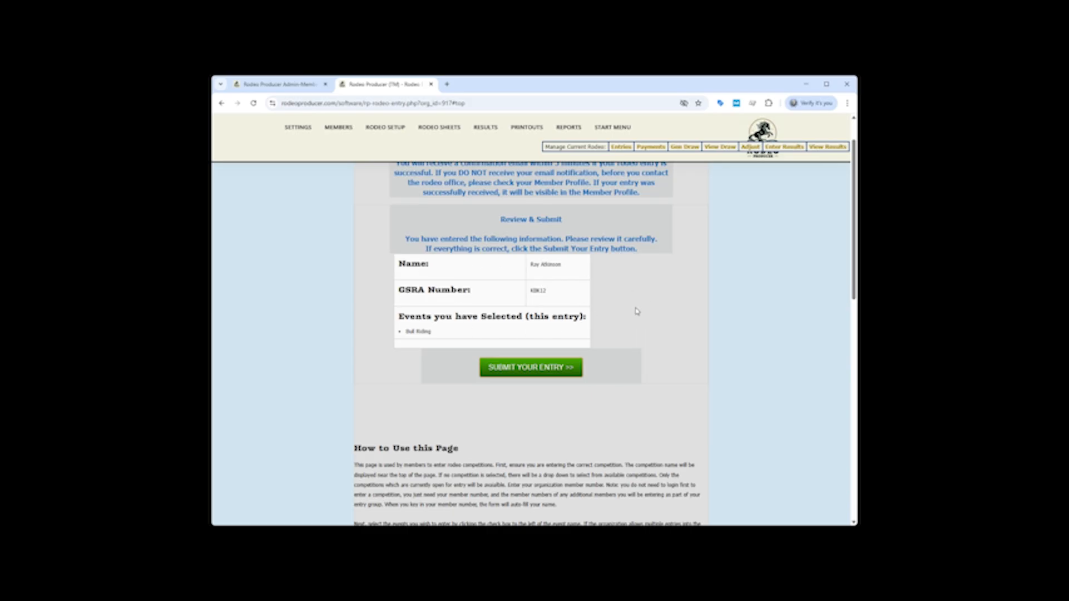
pyautogui.click(530, 368)
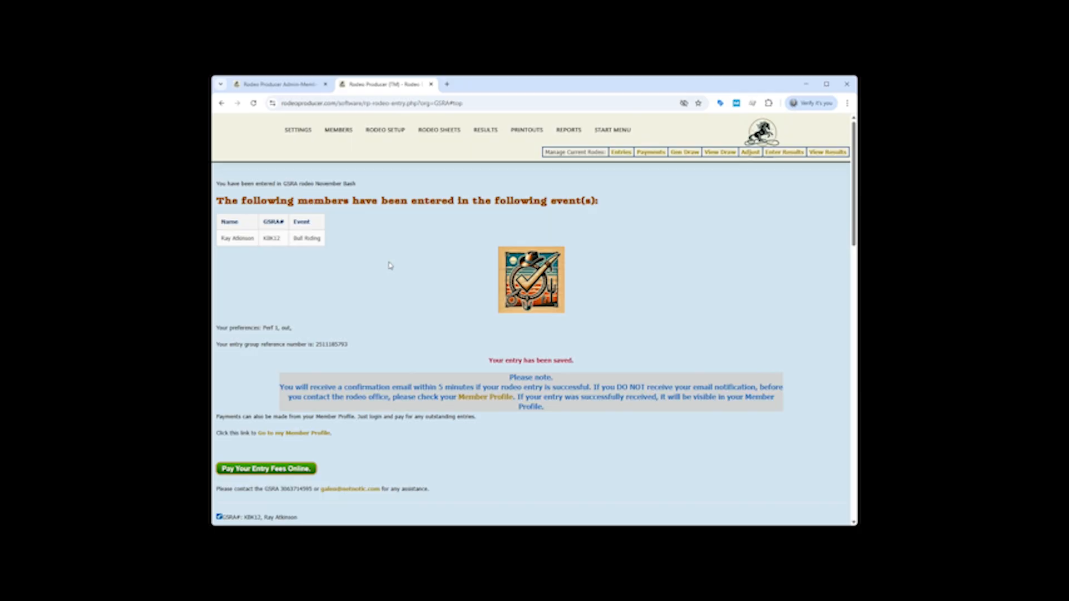
pyautogui.scroll(-2, 405, 267)
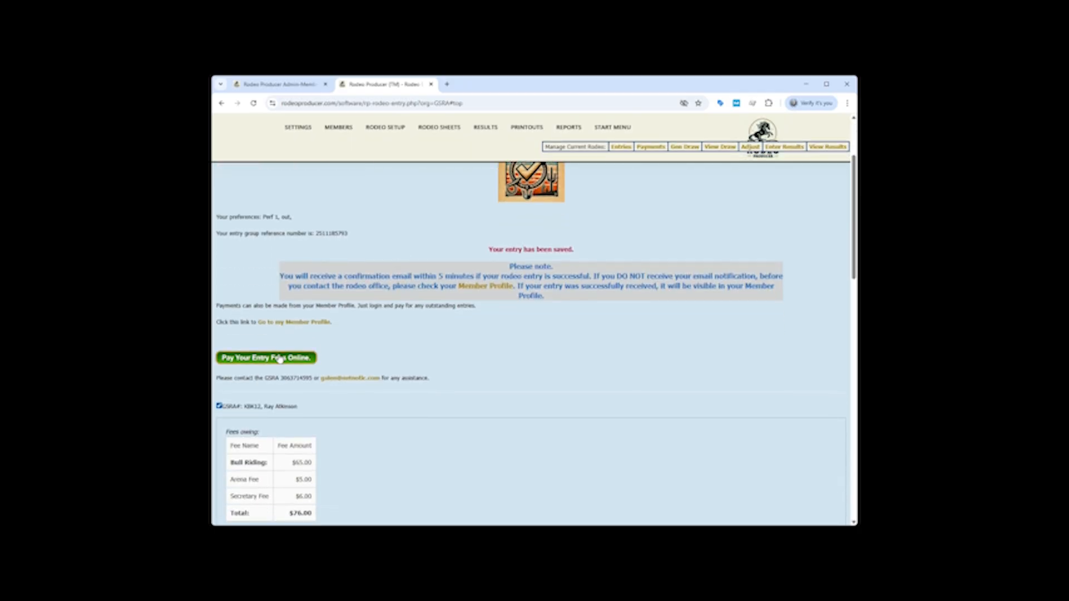
pyautogui.scroll(2, 444, 345)
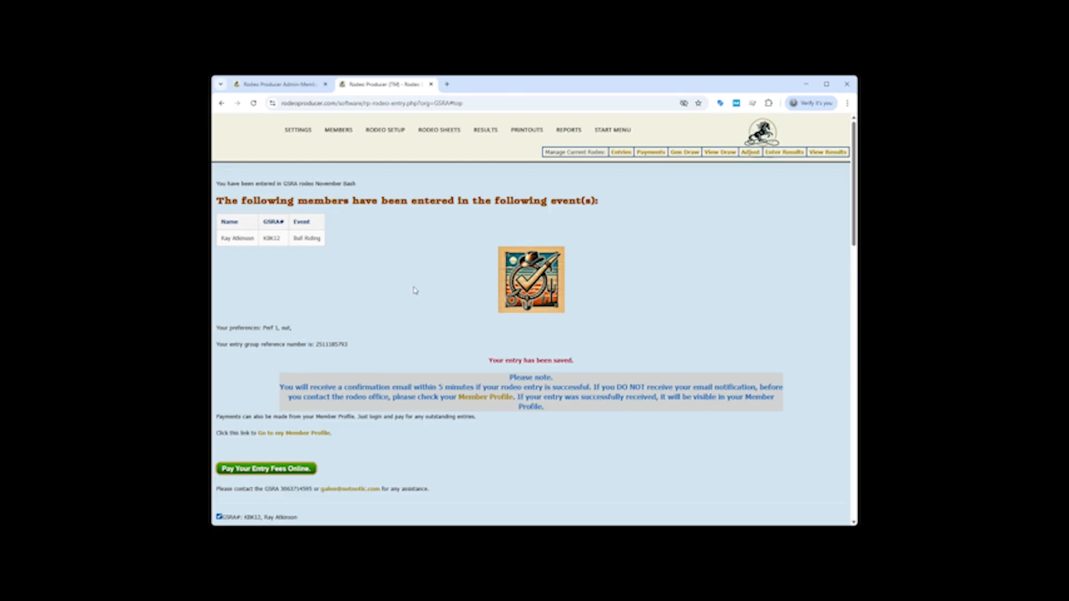
# Display the November Bash entries and check the co-approved member's Bull Riding entry
pyautogui.moveTo(379, 132)
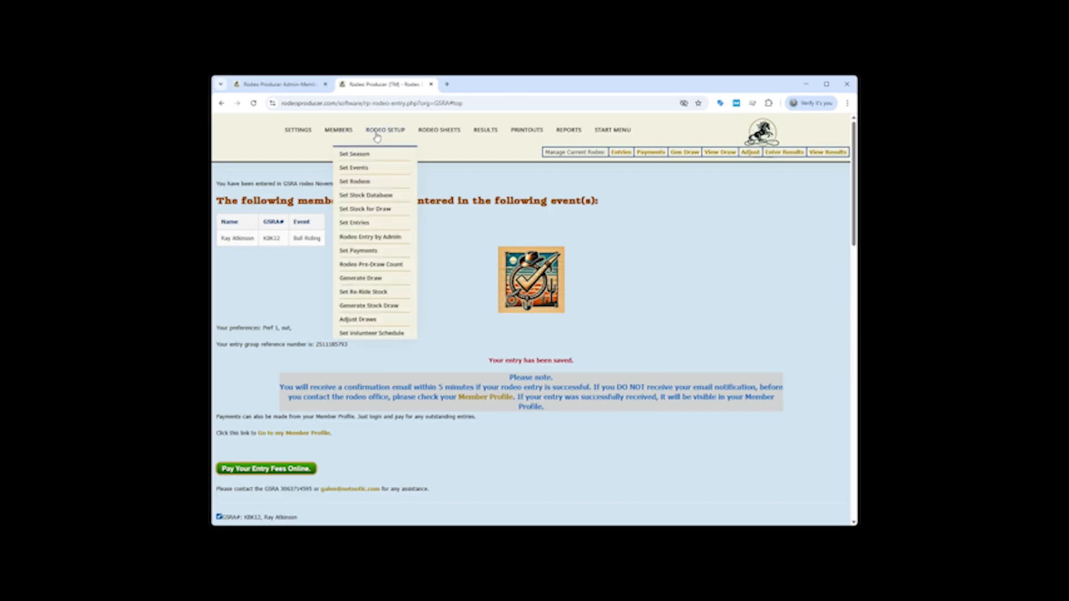
pyautogui.click(354, 224)
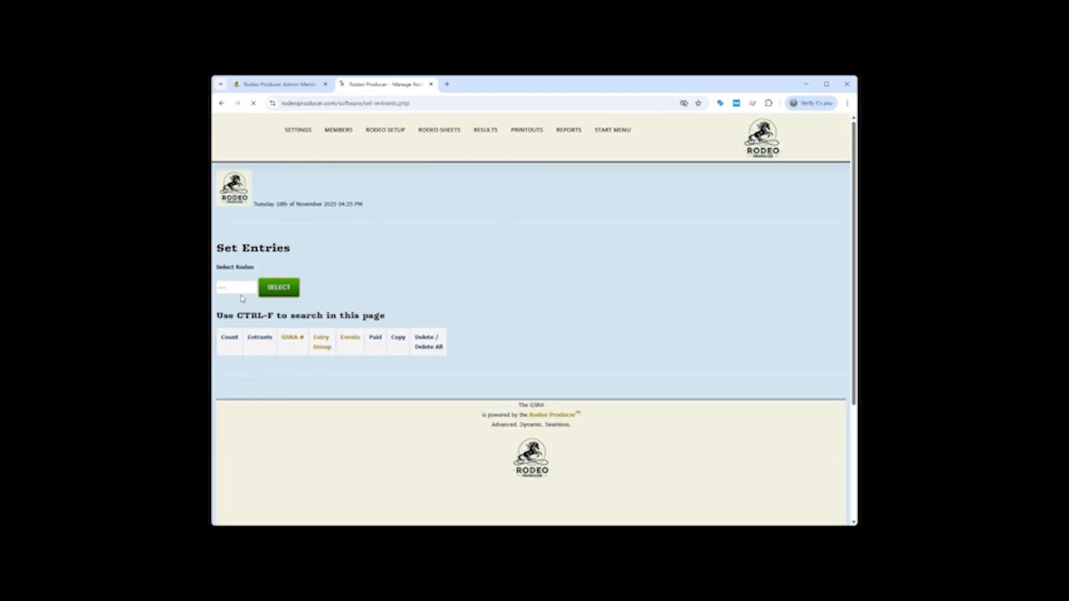
pyautogui.click(242, 309)
pyautogui.click(278, 289)
pyautogui.scroll(-2, 406, 272)
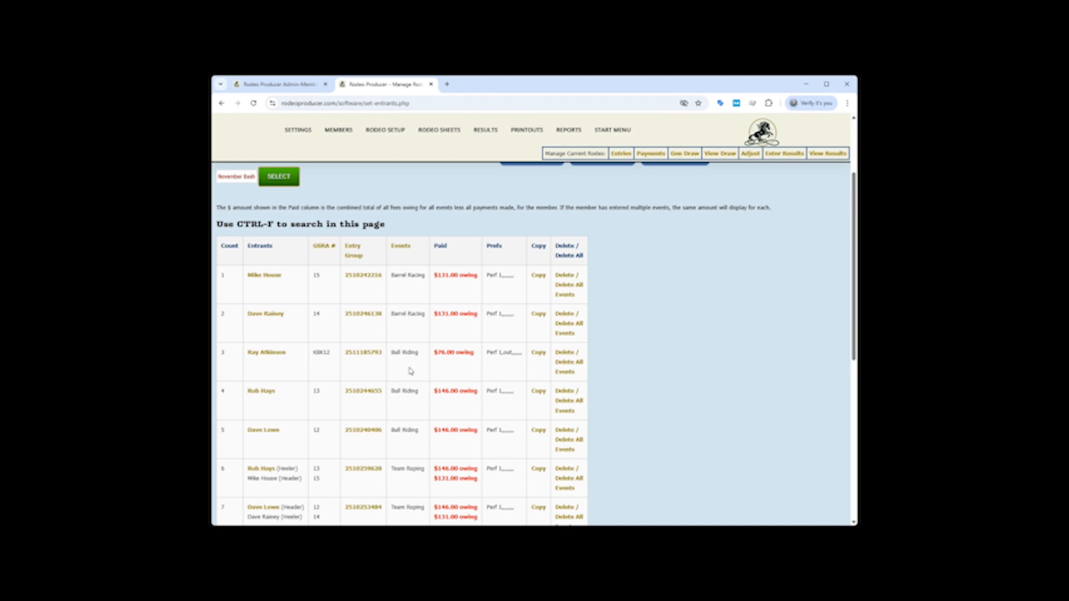
# Open results entry for November Bash and select Bull Riding as the event to manage
pyautogui.scroll(-4, 410, 334)
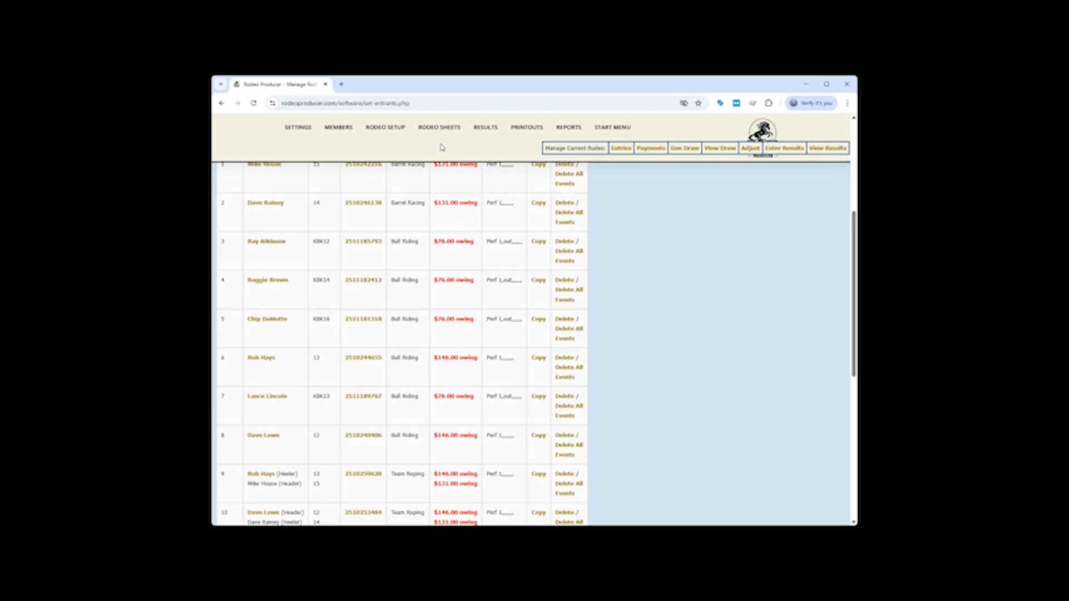
pyautogui.moveTo(482, 143)
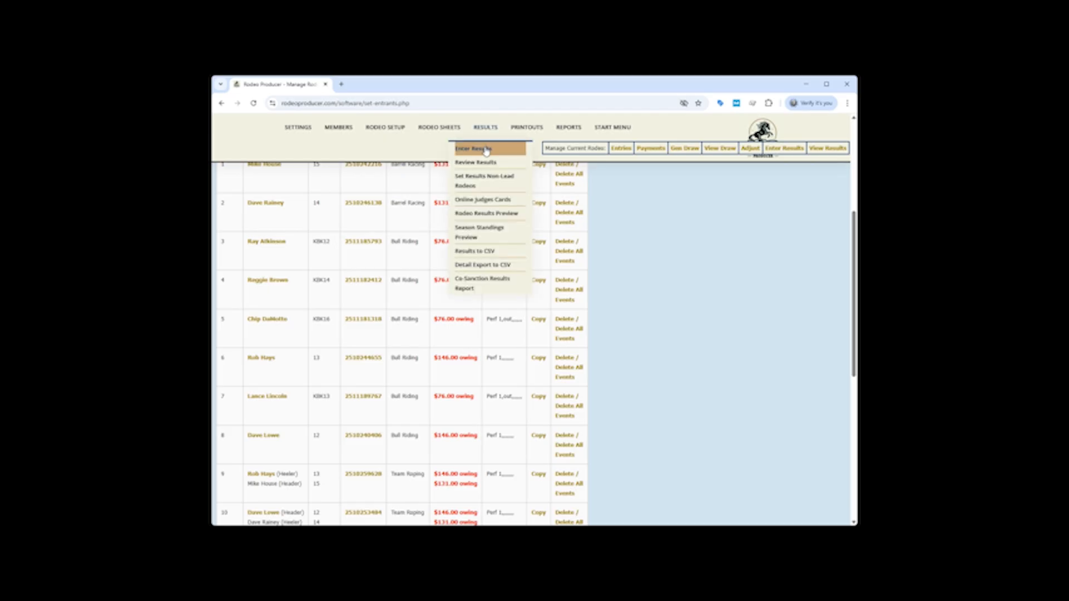
pyautogui.click(486, 149)
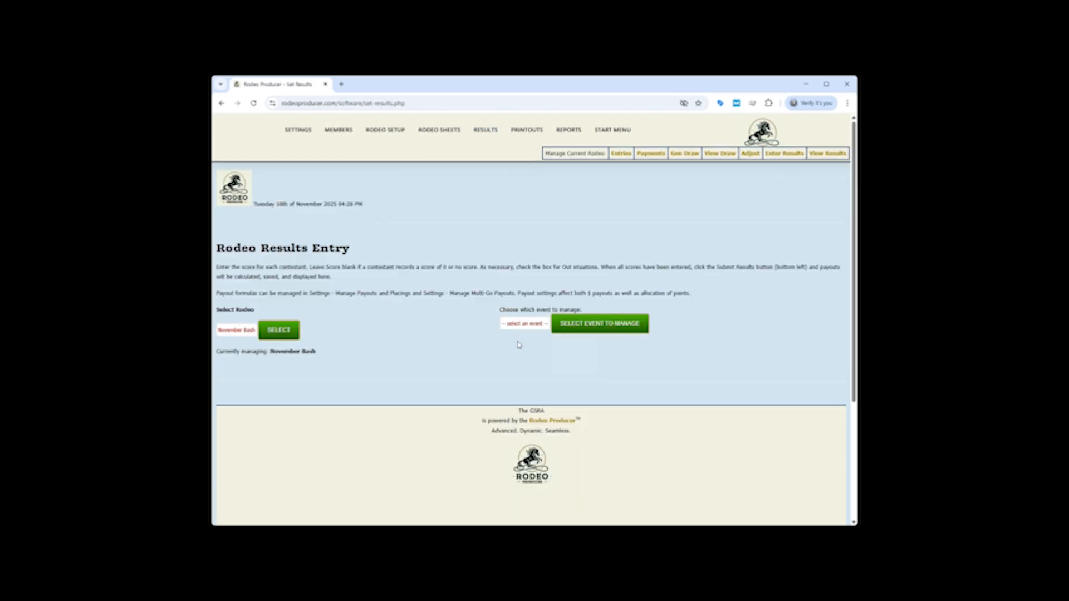
pyautogui.click(523, 372)
pyautogui.click(592, 327)
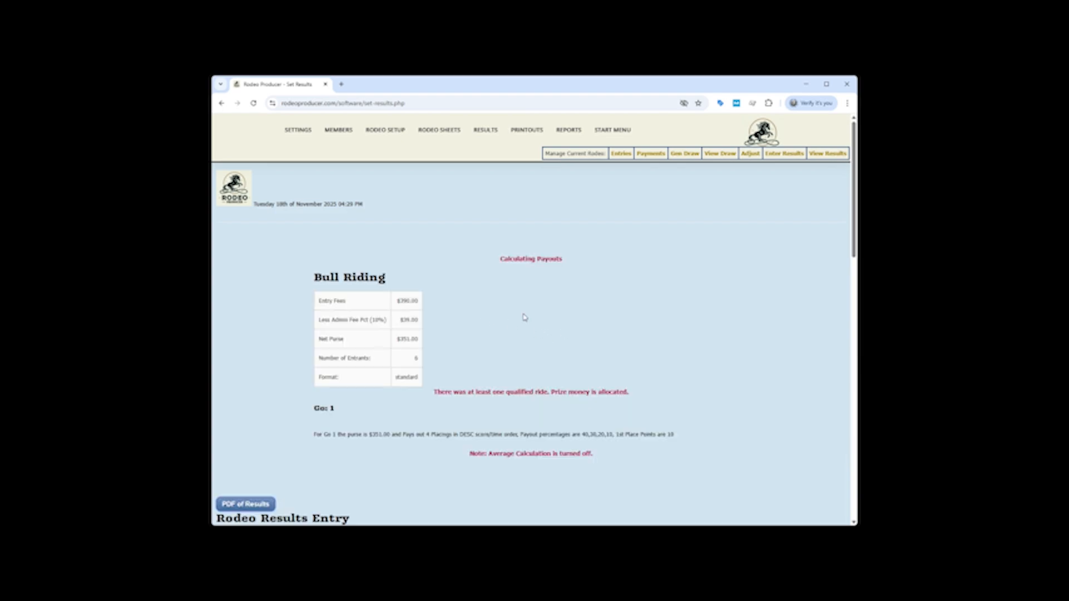
# Examine the Bull Riding payout calculation and each contestant's score, placing, money and points, comparing KBKRA members with GSRA members
pyautogui.scroll(-4, 533, 306)
pyautogui.scroll(-4, 534, 306)
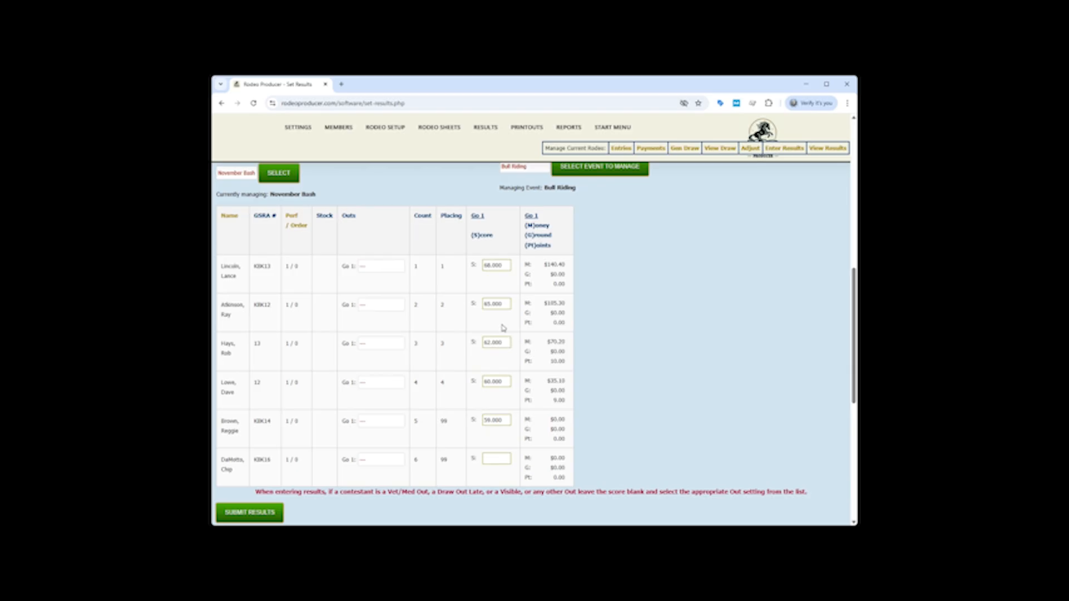
pyautogui.scroll(2, 240, 380)
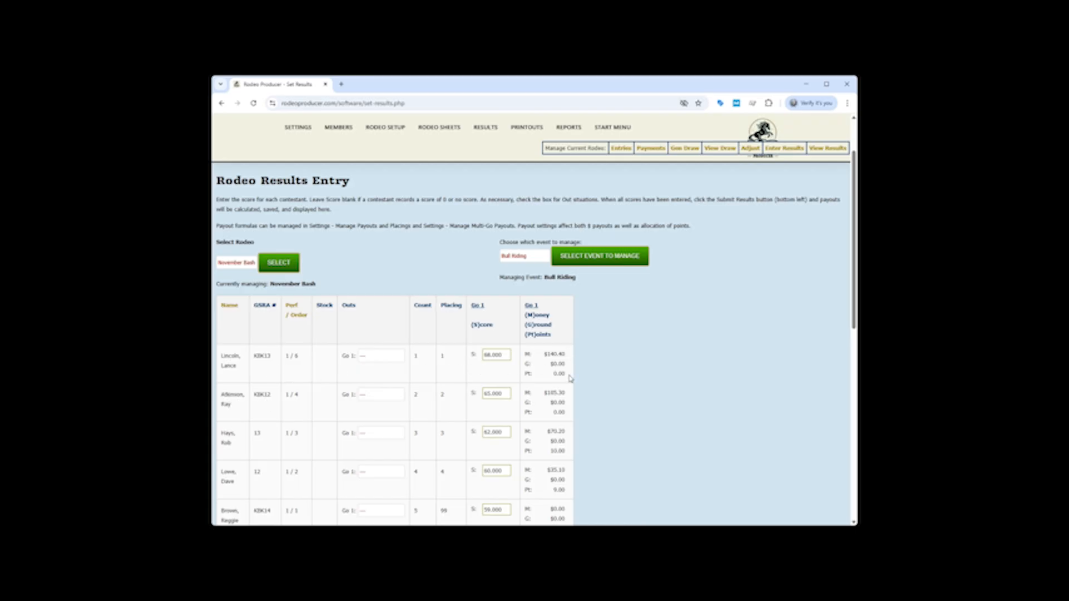
pyautogui.scroll(-2, 570, 378)
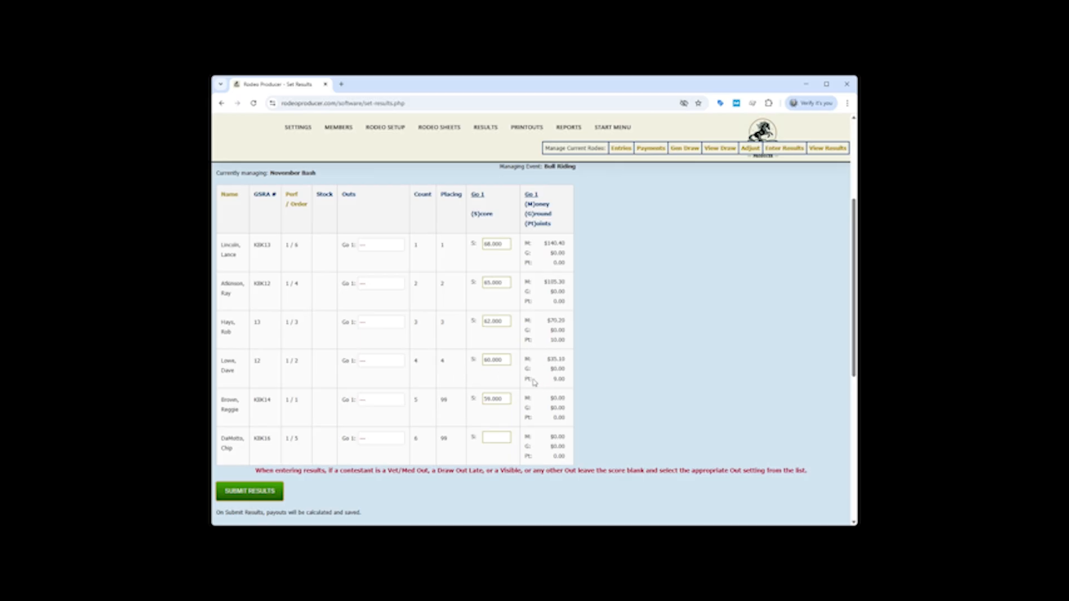
pyautogui.scroll(2, 649, 355)
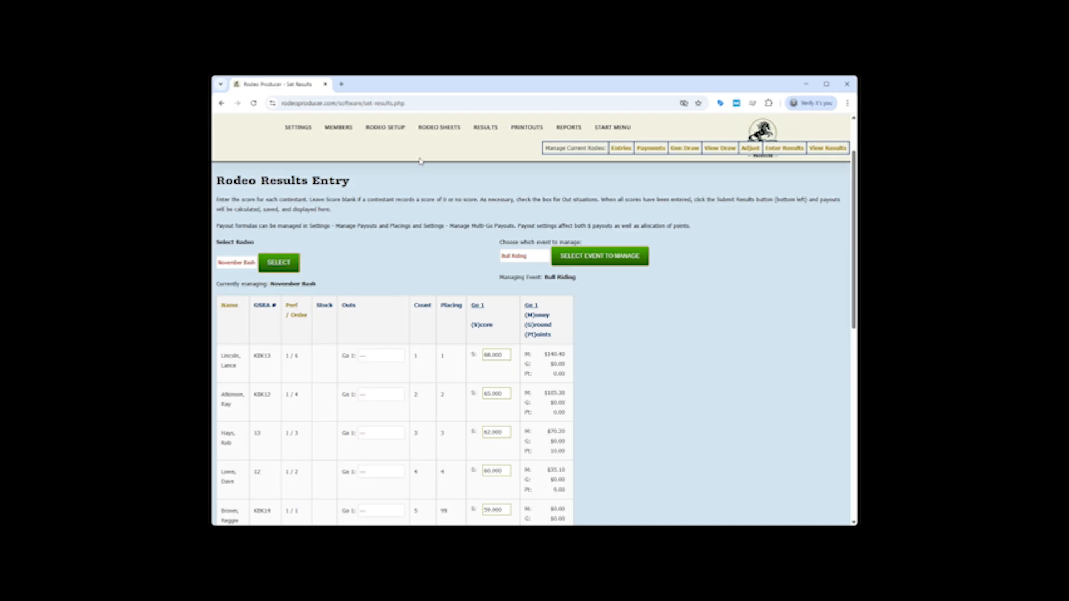
# Open the Co-Sanction Results Report and review the November Bash official results for all events
pyautogui.moveTo(485, 134)
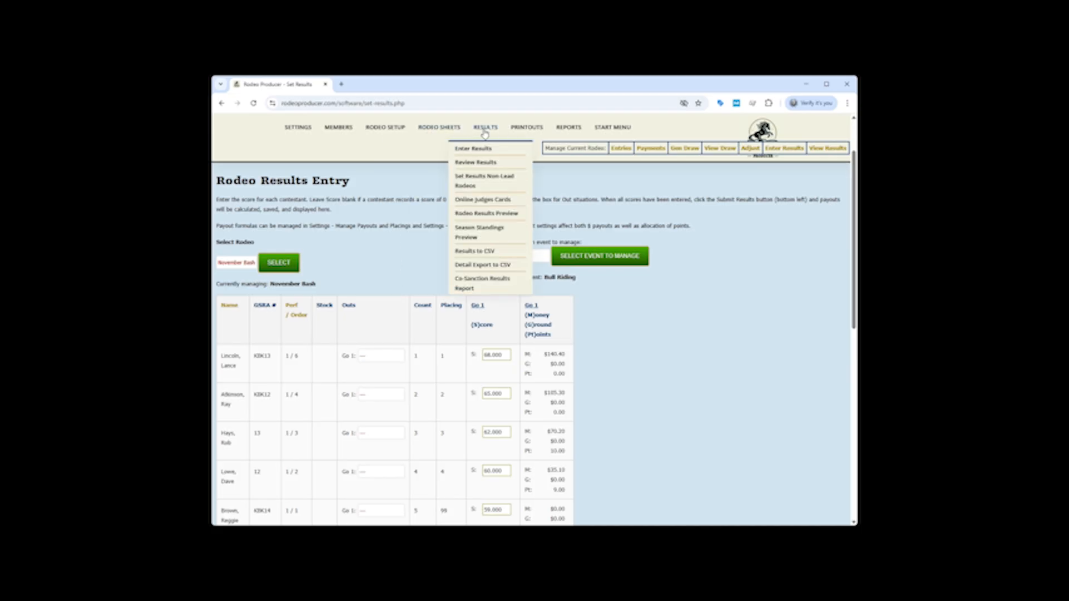
pyautogui.click(472, 284)
pyautogui.scroll(-3, 617, 317)
pyautogui.scroll(-3, 618, 317)
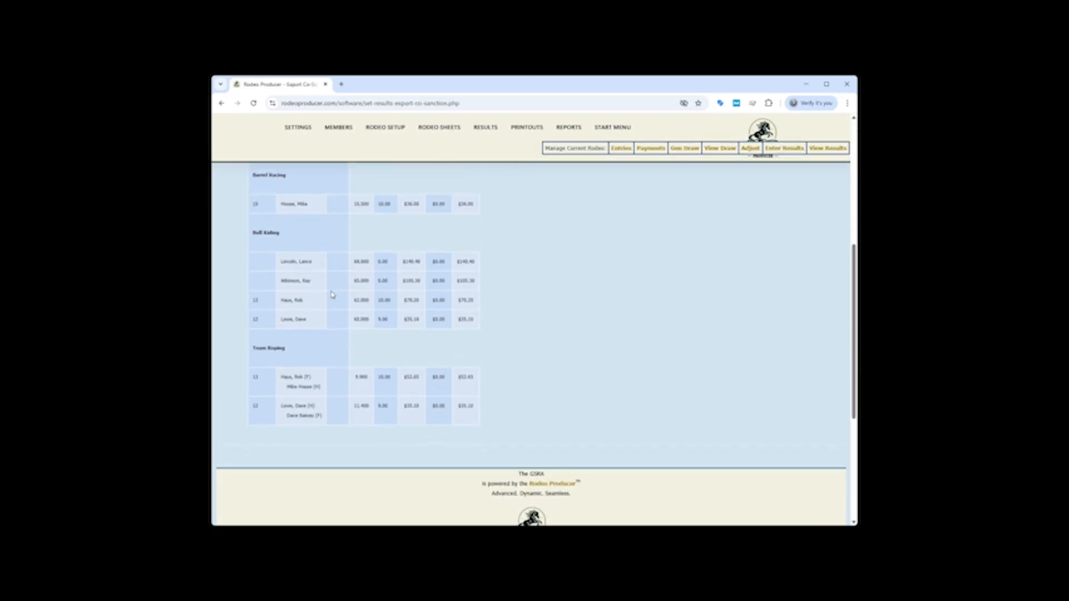
pyautogui.scroll(2, 517, 287)
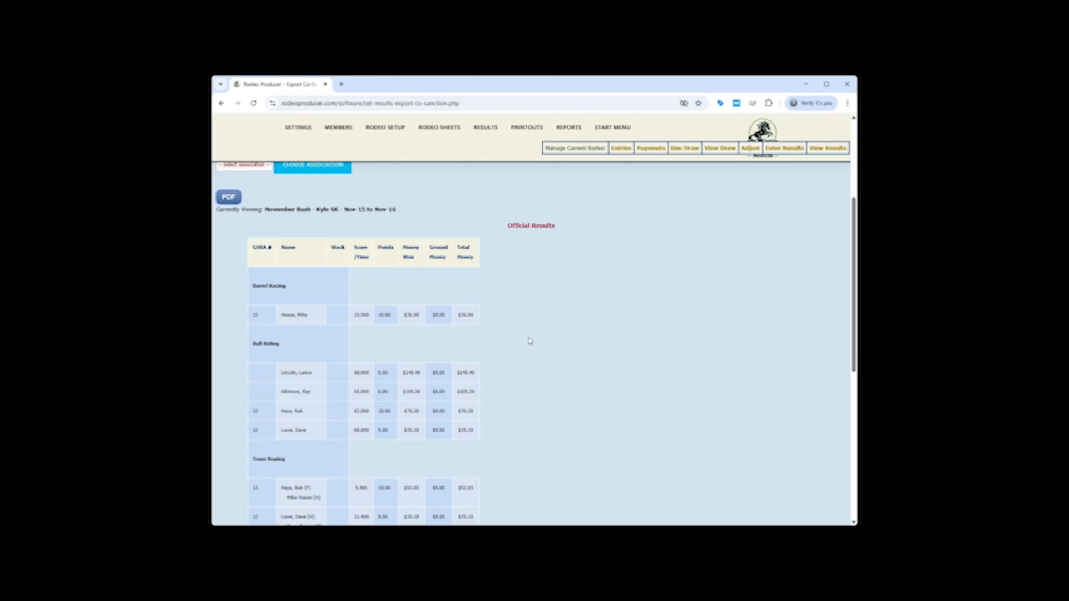
pyautogui.scroll(1, 493, 407)
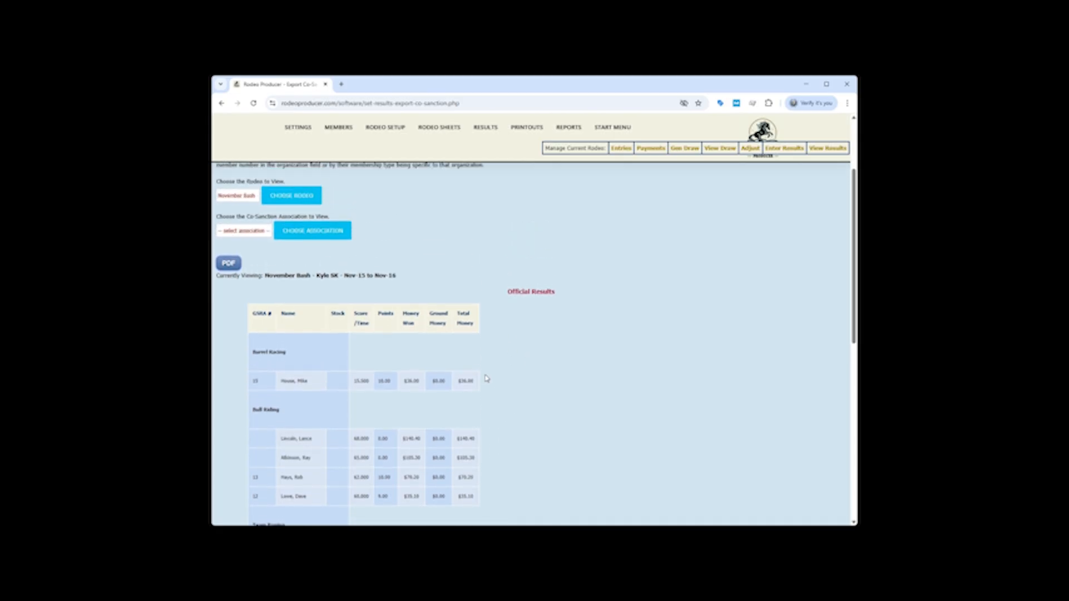
# Limit the November Bash co-sanction report to the KBKRA association and produce its PDF
pyautogui.click(256, 236)
pyautogui.click(245, 260)
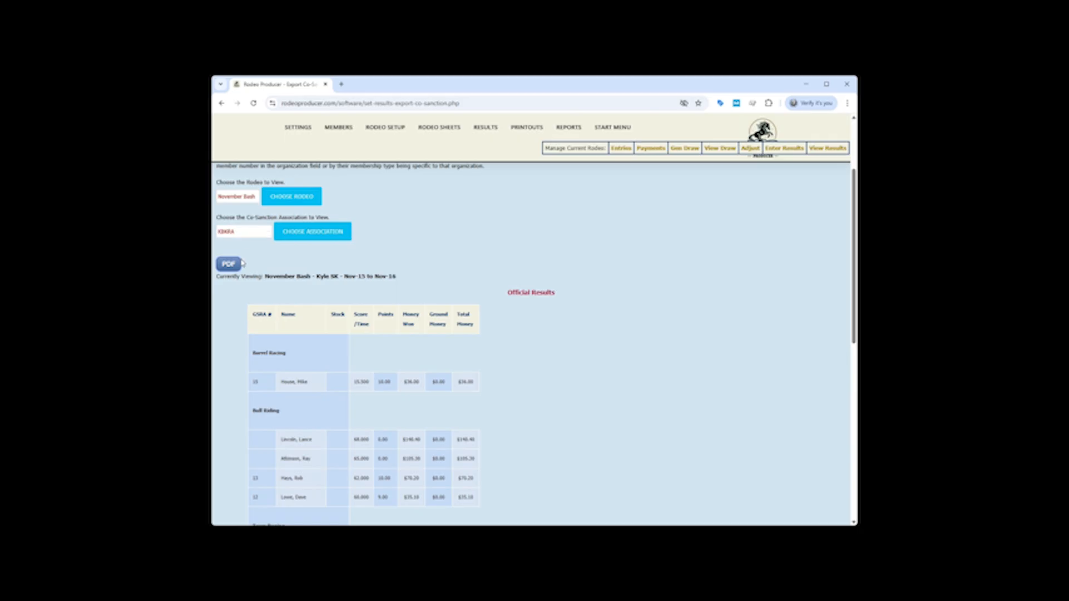
pyautogui.click(309, 238)
pyautogui.scroll(-5, 453, 315)
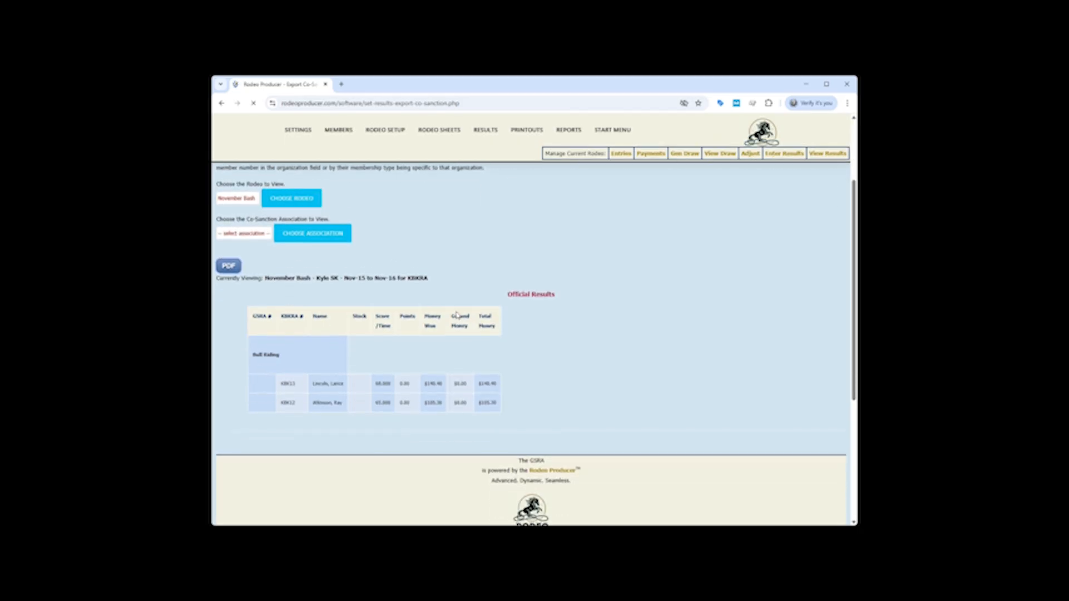
pyautogui.scroll(2, 322, 322)
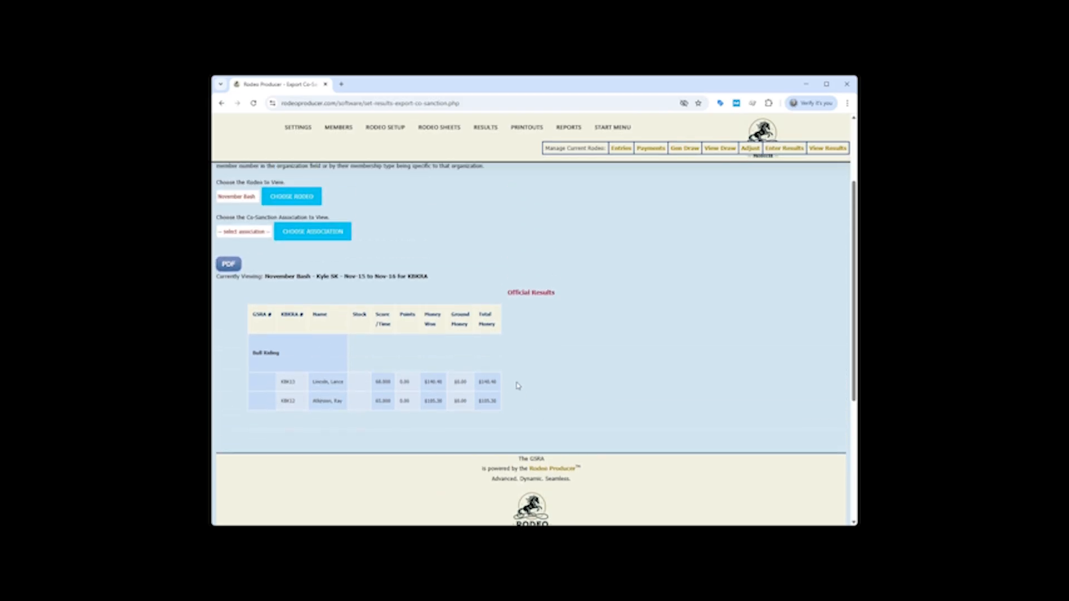
pyautogui.click(229, 265)
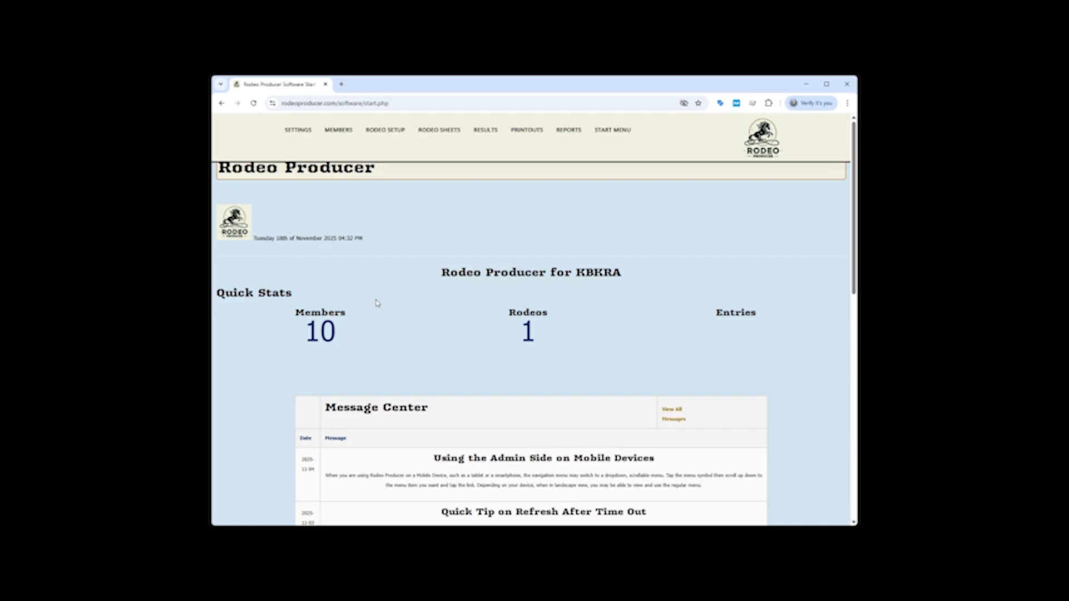
# Check KBKRA's GSRA Members membership type and the Partner Organization 1 setting in the system's member settings
pyautogui.moveTo(339, 134)
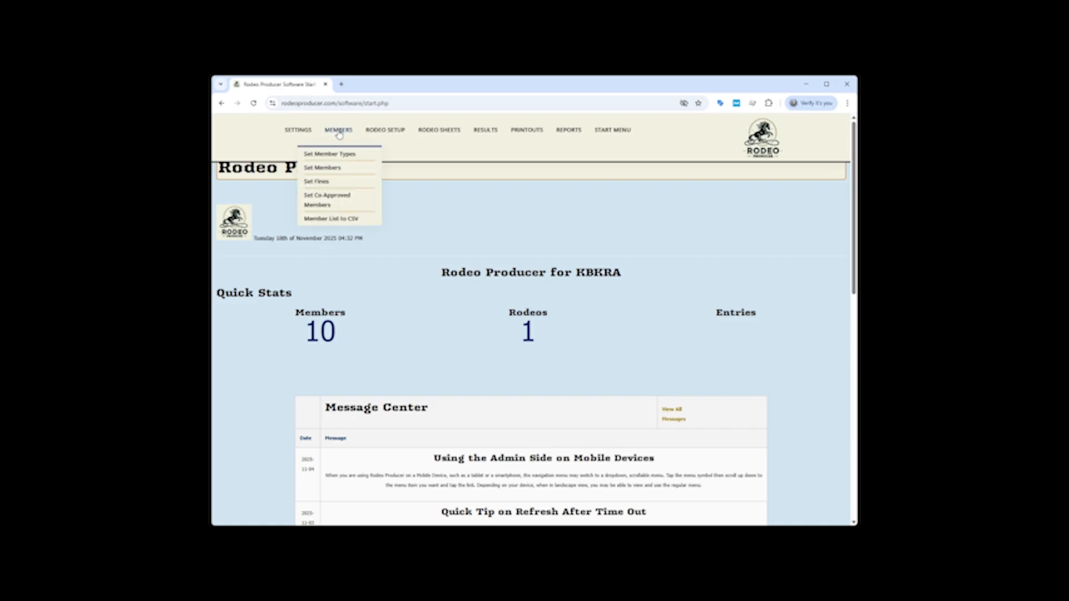
pyautogui.click(335, 156)
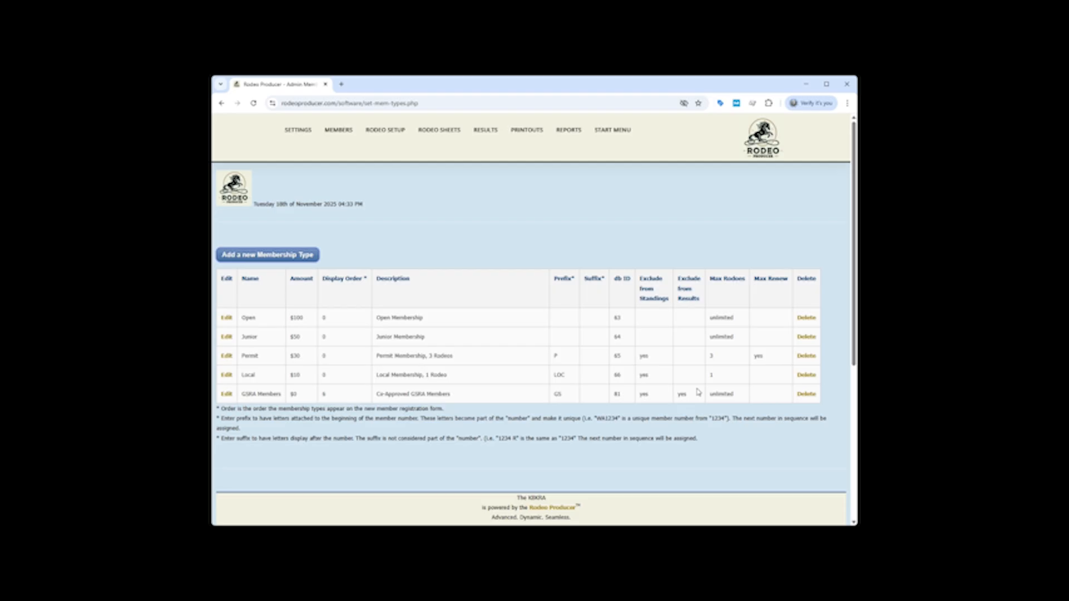
pyautogui.moveTo(298, 131)
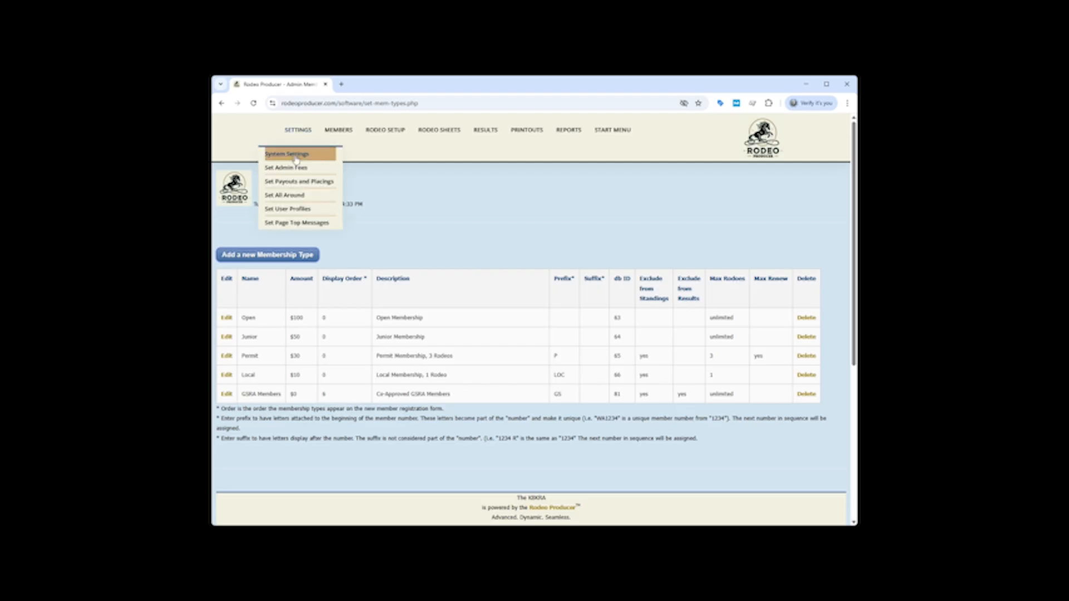
pyautogui.click(296, 159)
pyautogui.click(325, 281)
pyautogui.scroll(-10, 390, 300)
pyautogui.scroll(-2, 422, 320)
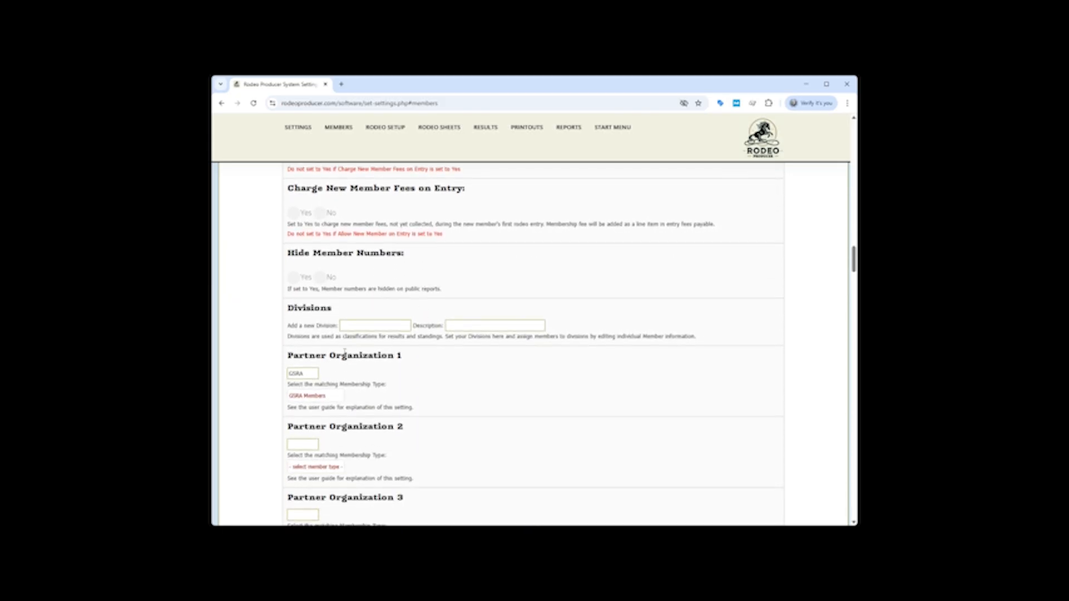
pyautogui.click(311, 373)
# Open the Member List Export, choose the KBKRA Only option and review the additional export fields
pyautogui.moveTo(332, 134)
pyautogui.click(331, 214)
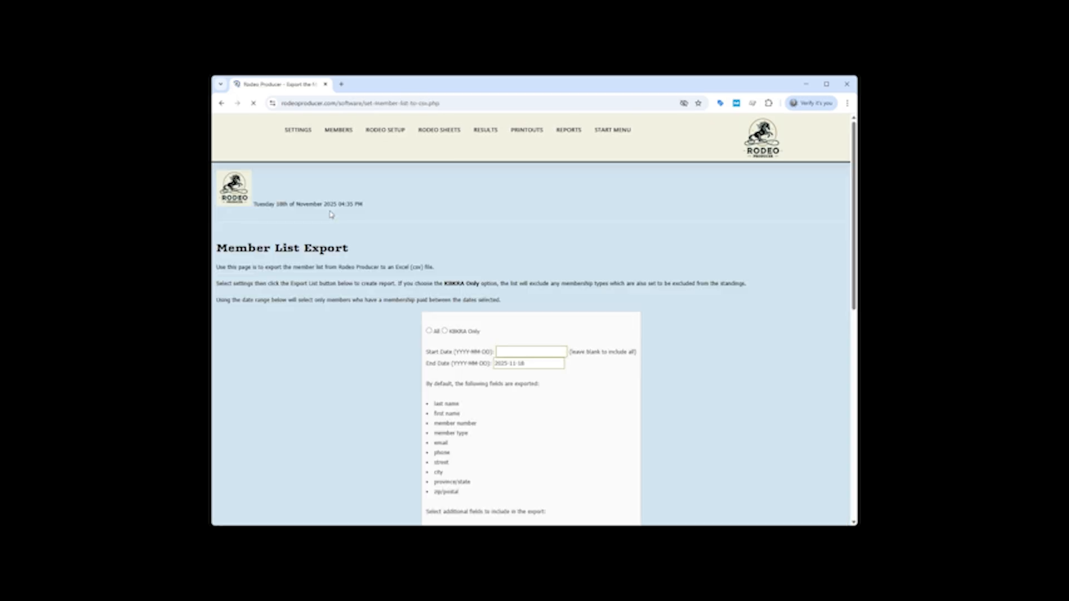
pyautogui.click(444, 330)
pyautogui.scroll(-4, 335, 349)
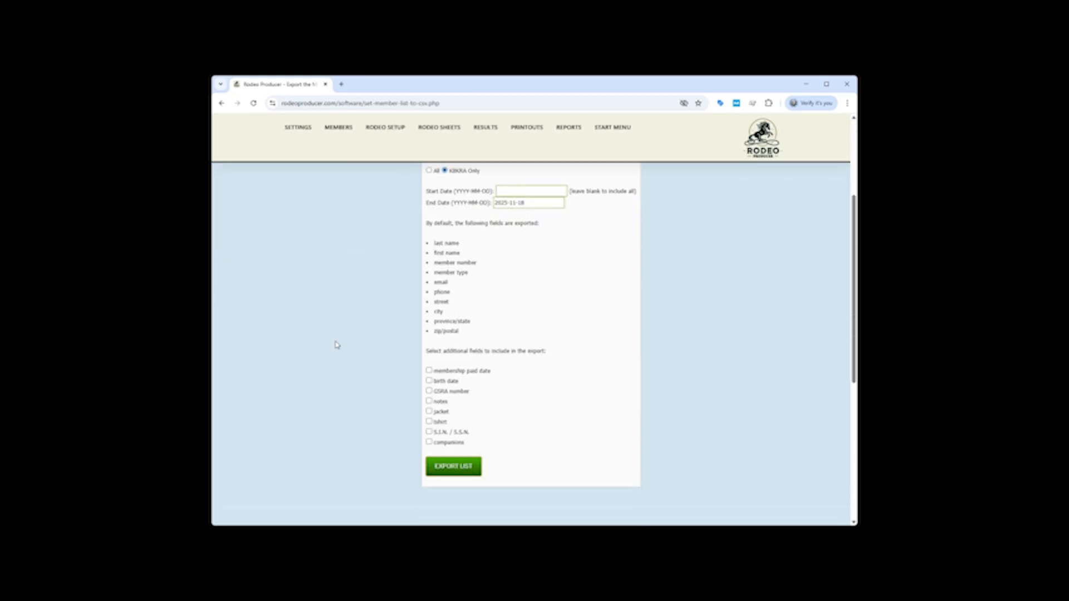
pyautogui.scroll(2, 400, 313)
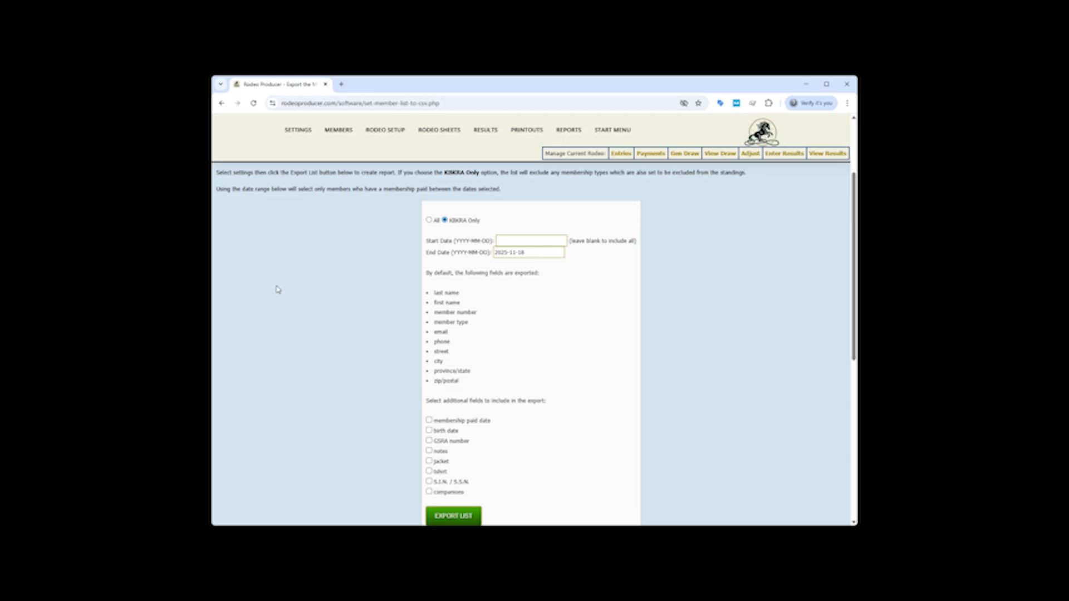
# Open the settings of the GSRA November Bash rodeo in KBKRA's rodeo schedule
pyautogui.moveTo(390, 135)
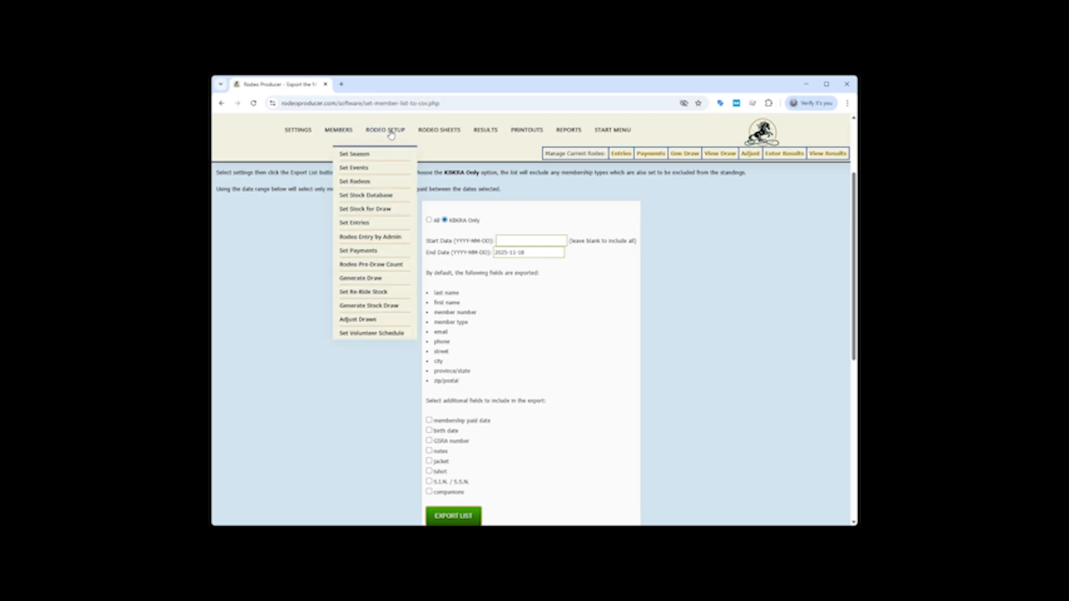
pyautogui.click(368, 185)
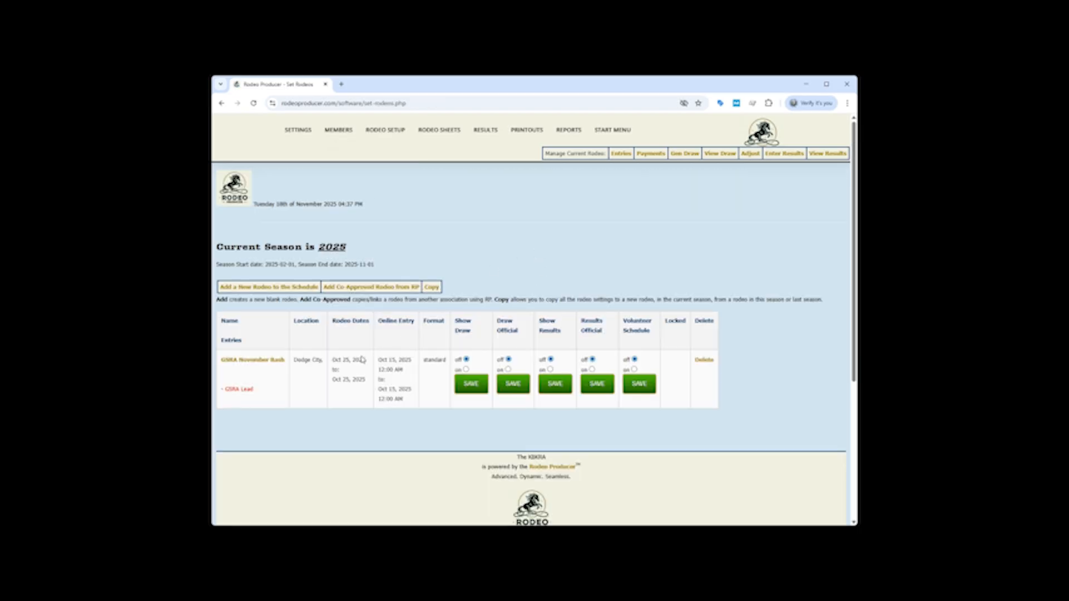
pyautogui.click(248, 361)
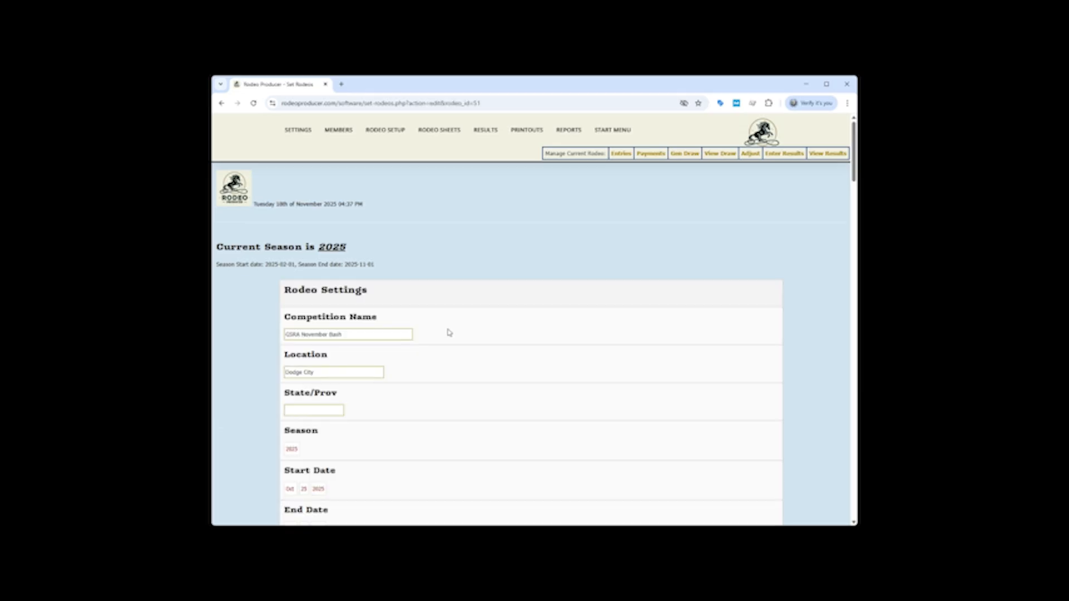
# Examine the rodeo's dates, public display options, Other Lead Association, and standard and multi-go format settings
pyautogui.scroll(-1, 454, 323)
pyautogui.scroll(-3, 460, 307)
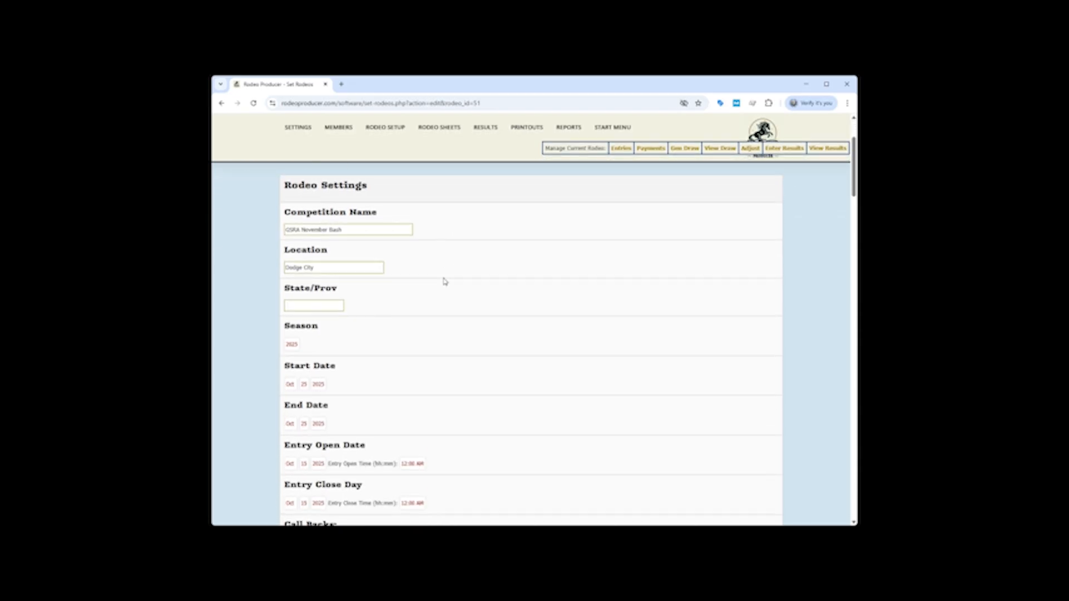
pyautogui.scroll(-1, 449, 270)
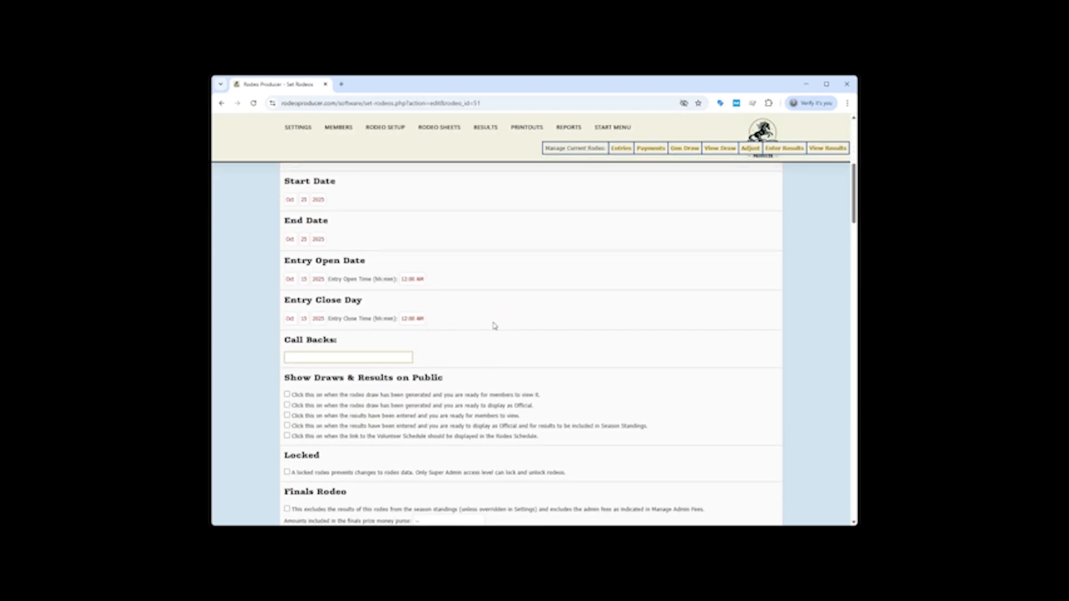
pyautogui.scroll(-2, 564, 285)
pyautogui.scroll(-5, 566, 284)
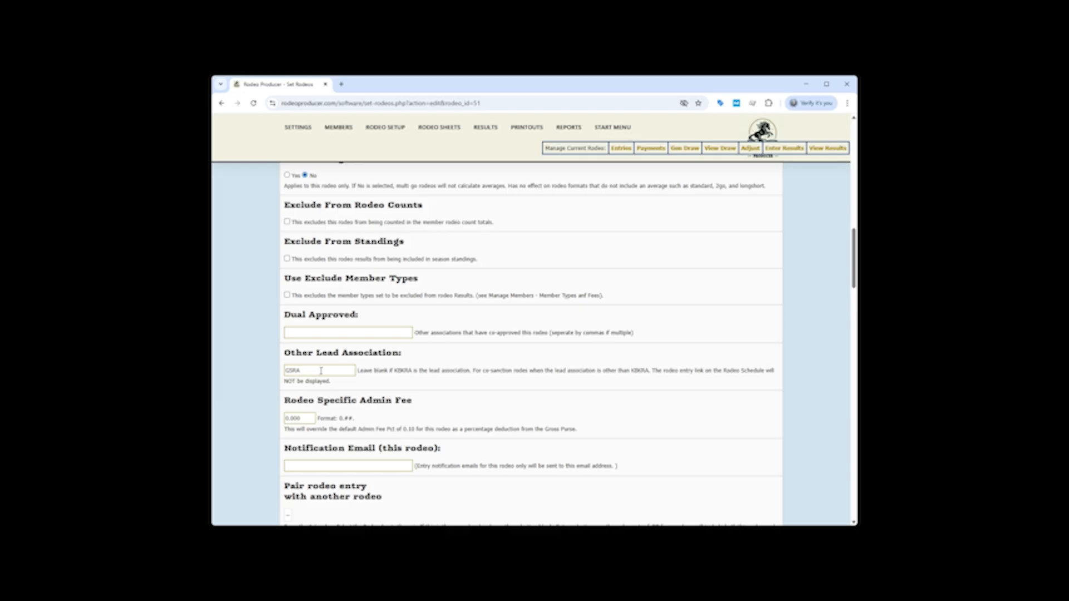
pyautogui.scroll(-7, 395, 345)
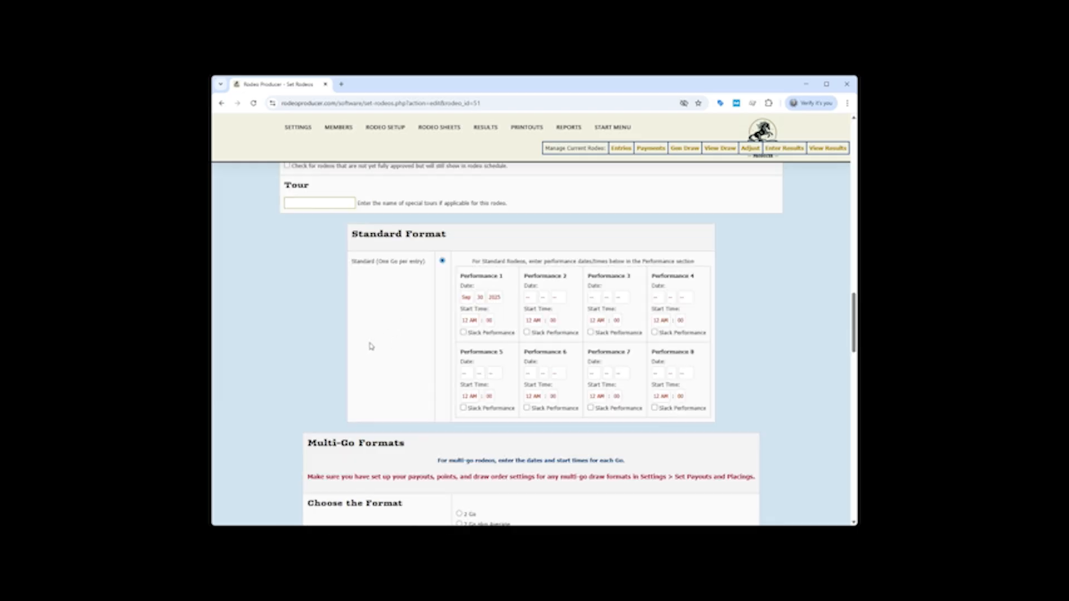
pyautogui.scroll(-3, 427, 299)
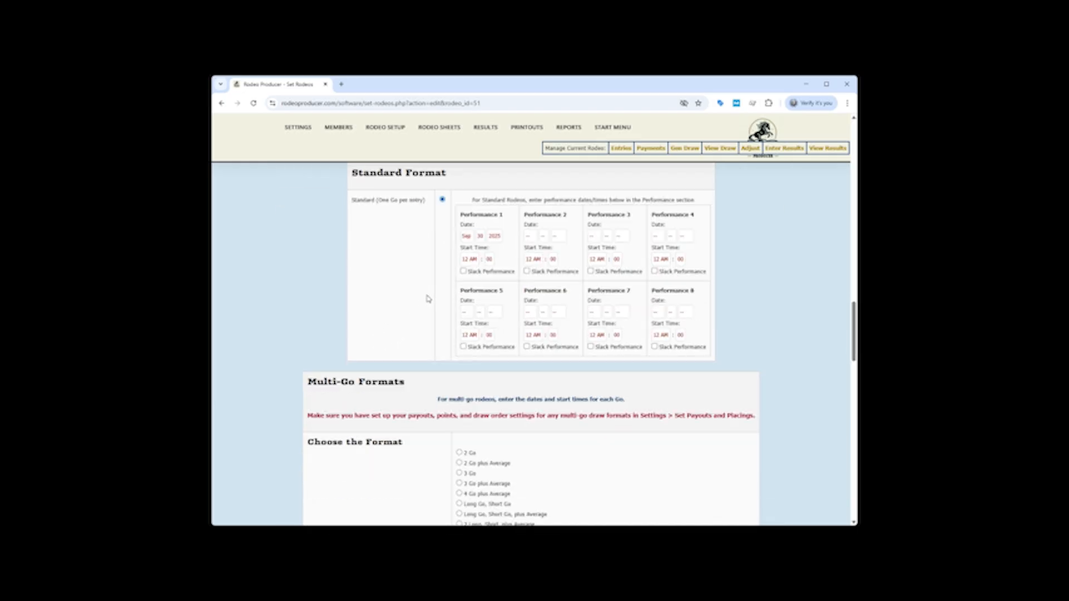
pyautogui.scroll(-9, 429, 299)
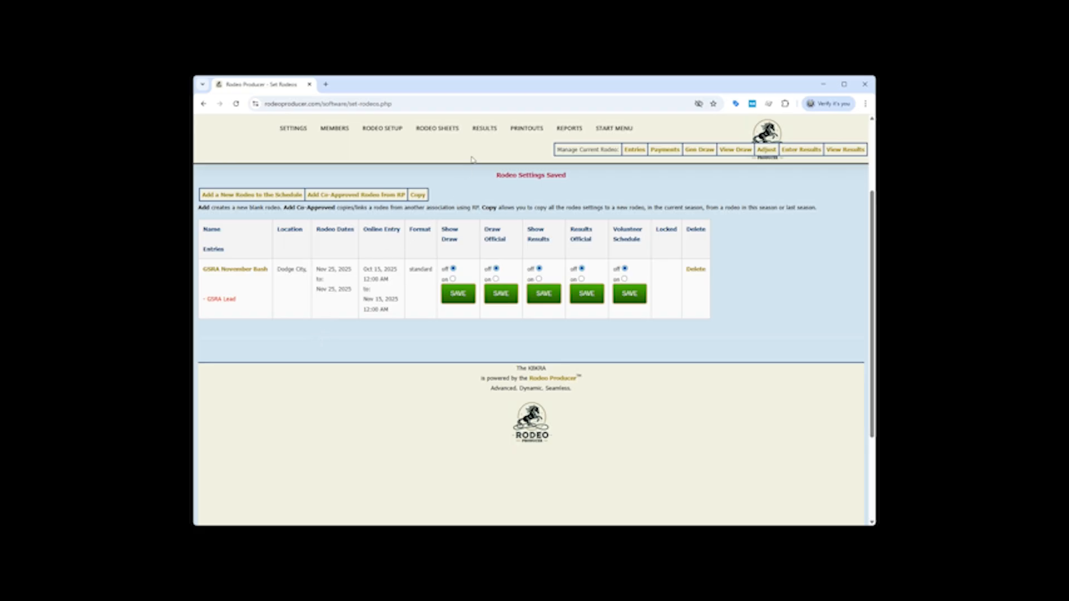
# Open results entry for non-lead rodeos, choose GSRA November Bash and view the import options and manual results form
pyautogui.moveTo(484, 130)
pyautogui.click(485, 189)
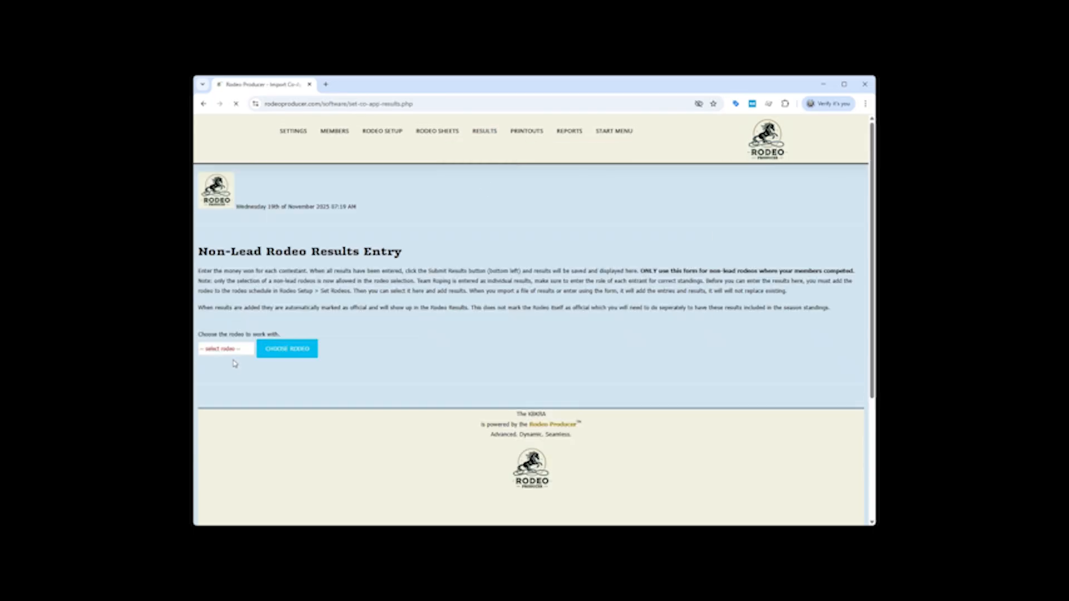
pyautogui.click(244, 367)
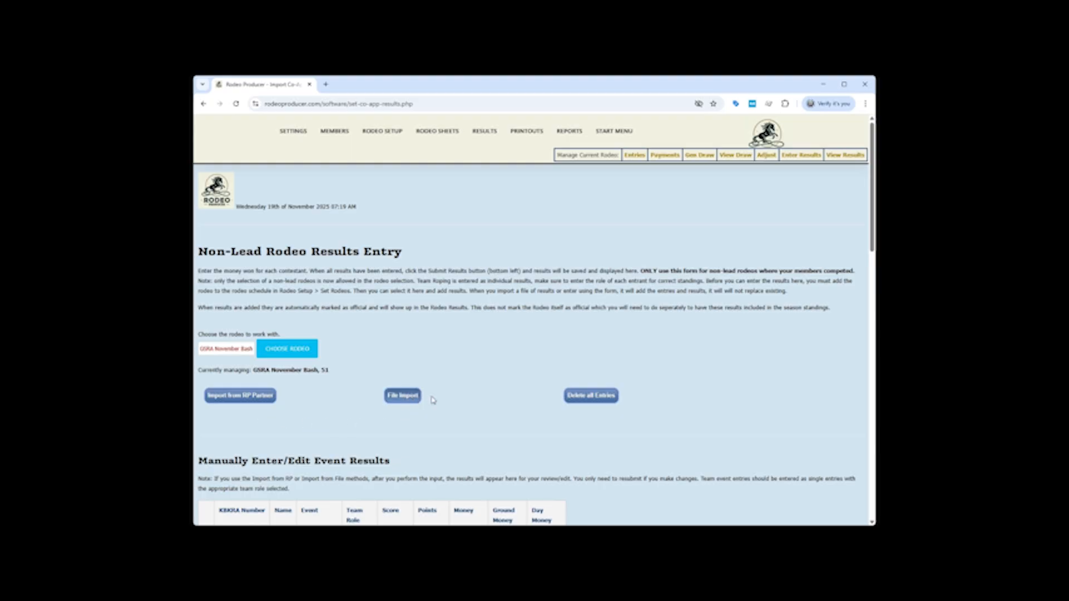
pyautogui.scroll(-4, 432, 398)
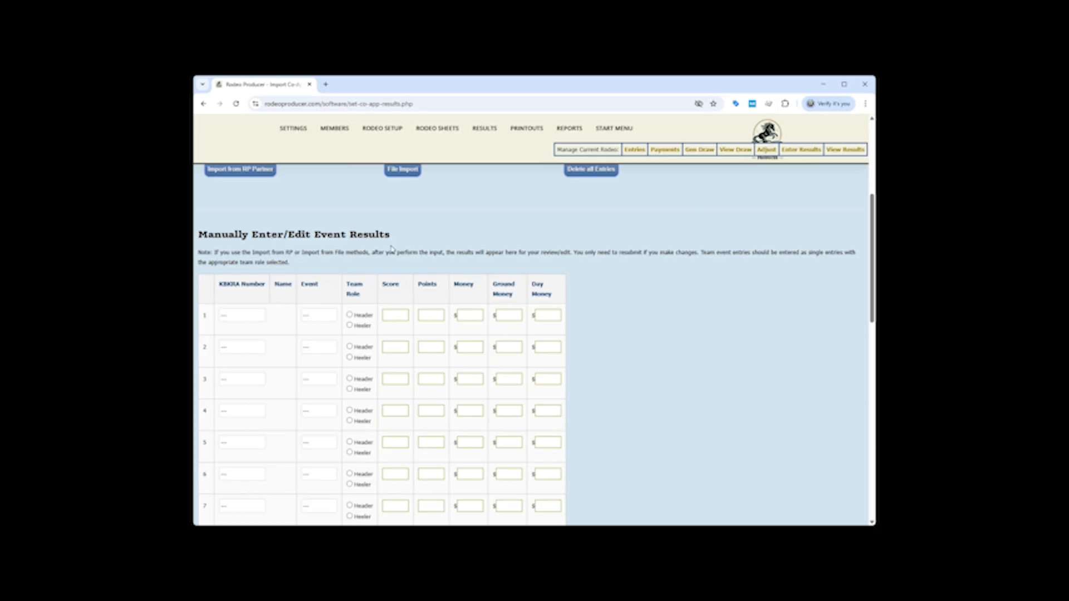
# Set up an import from an RP partner for GSRA November Bash, selecting partner association GSRA and its co-approved November Bash rodeo
pyautogui.scroll(2, 470, 427)
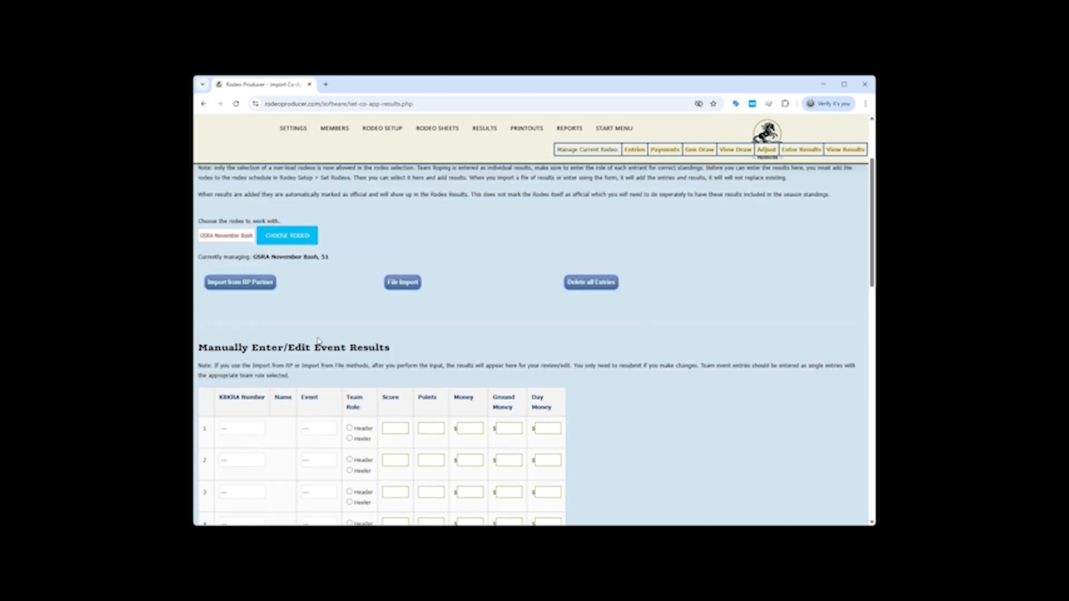
pyautogui.click(240, 284)
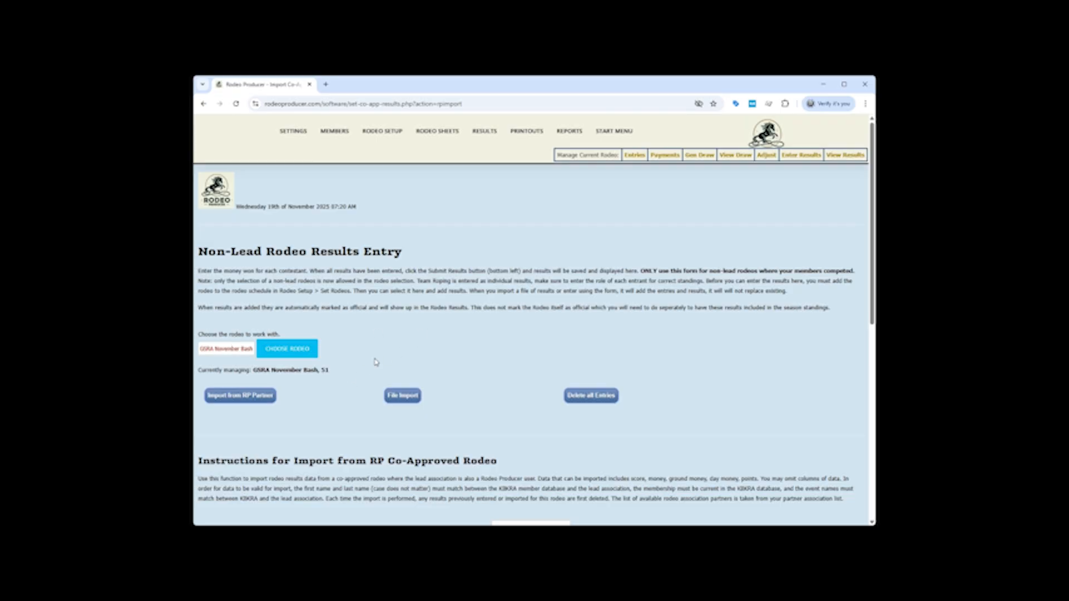
pyautogui.scroll(-3, 375, 362)
pyautogui.click(513, 362)
pyautogui.click(508, 391)
pyautogui.click(511, 381)
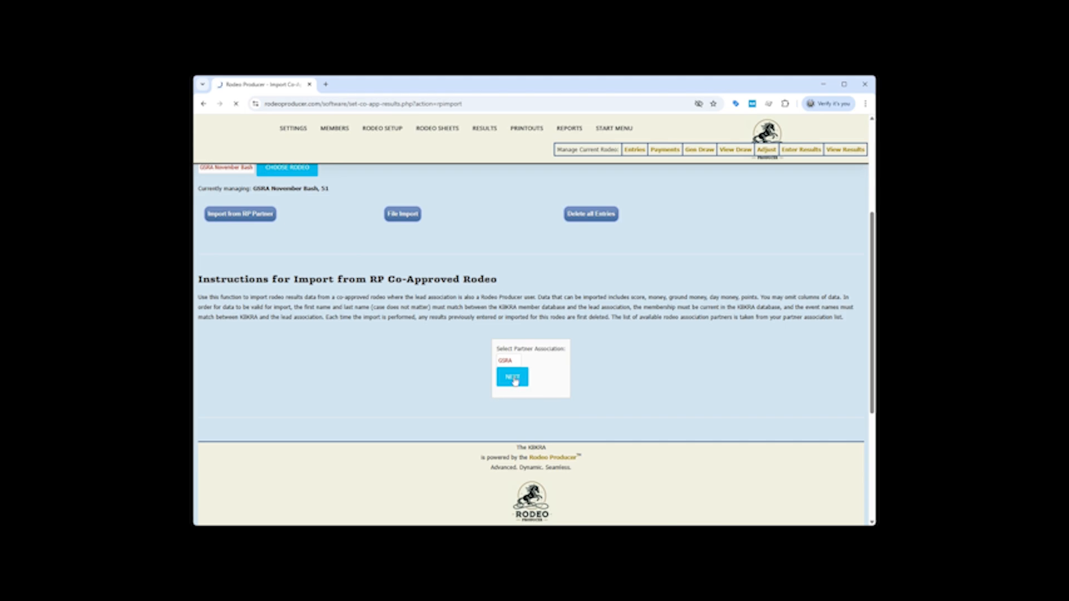
pyautogui.click(486, 328)
pyautogui.click(480, 350)
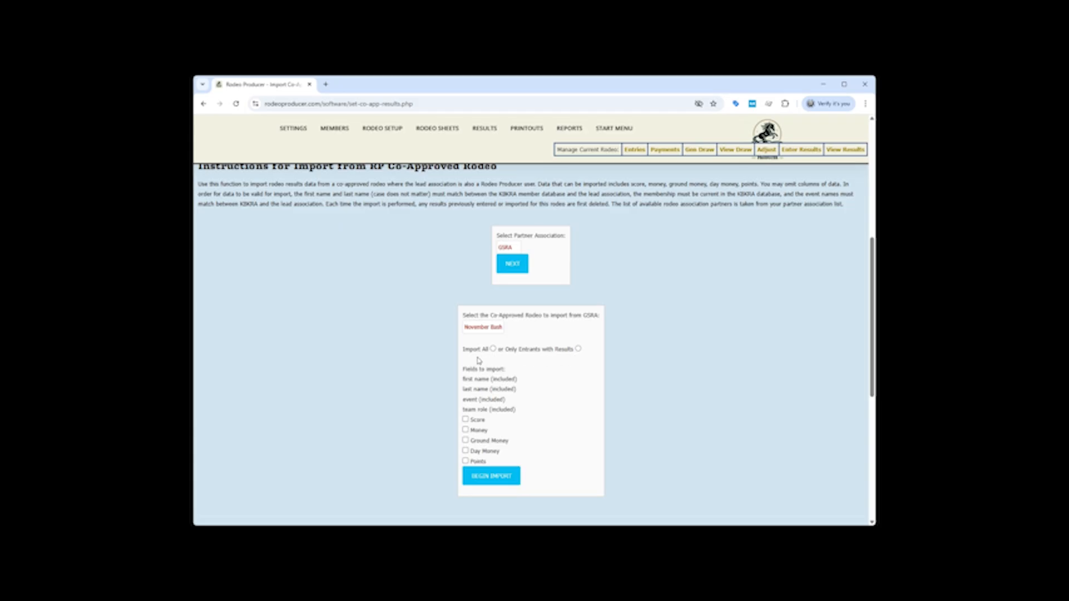
# Import all November Bash entrants from GSRA with the Score, Money and Points fields included
pyautogui.click(492, 349)
pyautogui.scroll(-2, 547, 366)
pyautogui.scroll(-1, 547, 367)
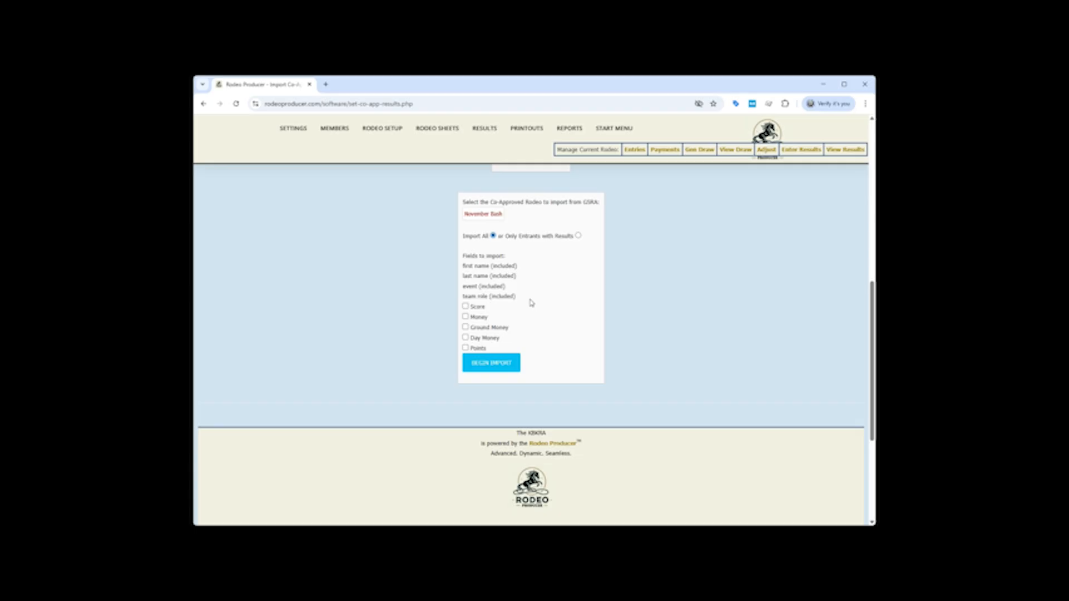
pyautogui.click(466, 306)
pyautogui.click(465, 316)
pyautogui.click(465, 348)
pyautogui.click(490, 365)
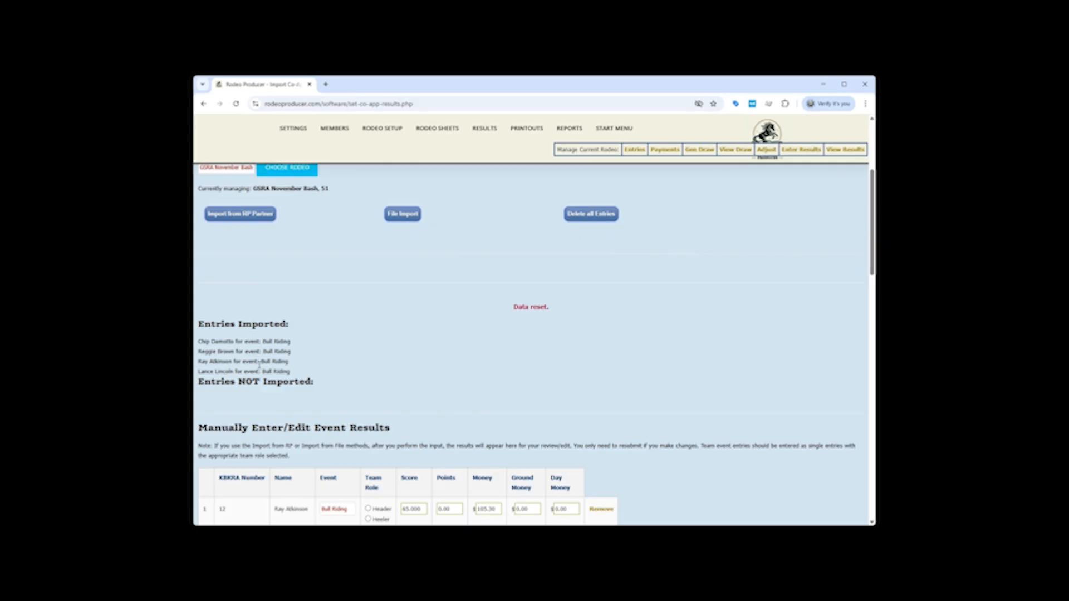
# Examine the imported entries, their scores and money, the save option, and the header and heeler choices for manual team entries
pyautogui.scroll(-3, 596, 335)
pyautogui.scroll(-3, 596, 334)
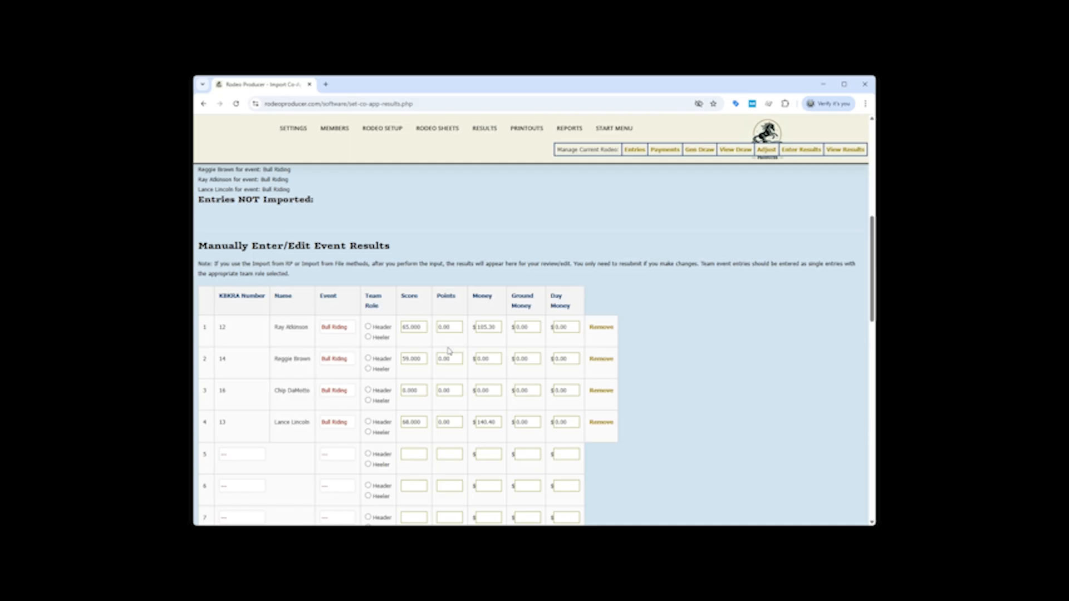
pyautogui.scroll(-4, 665, 372)
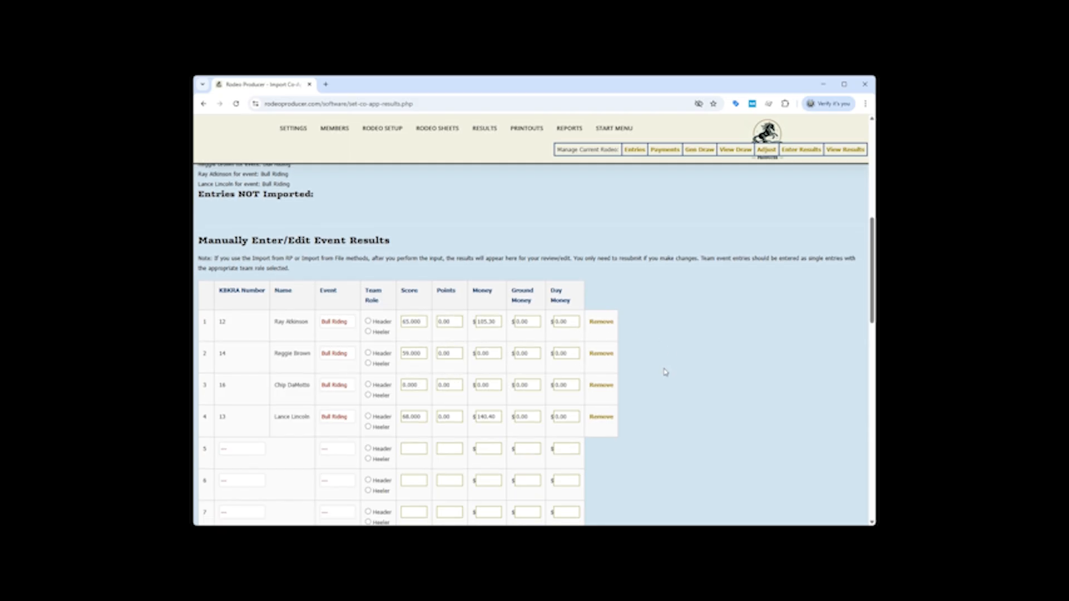
pyautogui.scroll(-8, 664, 370)
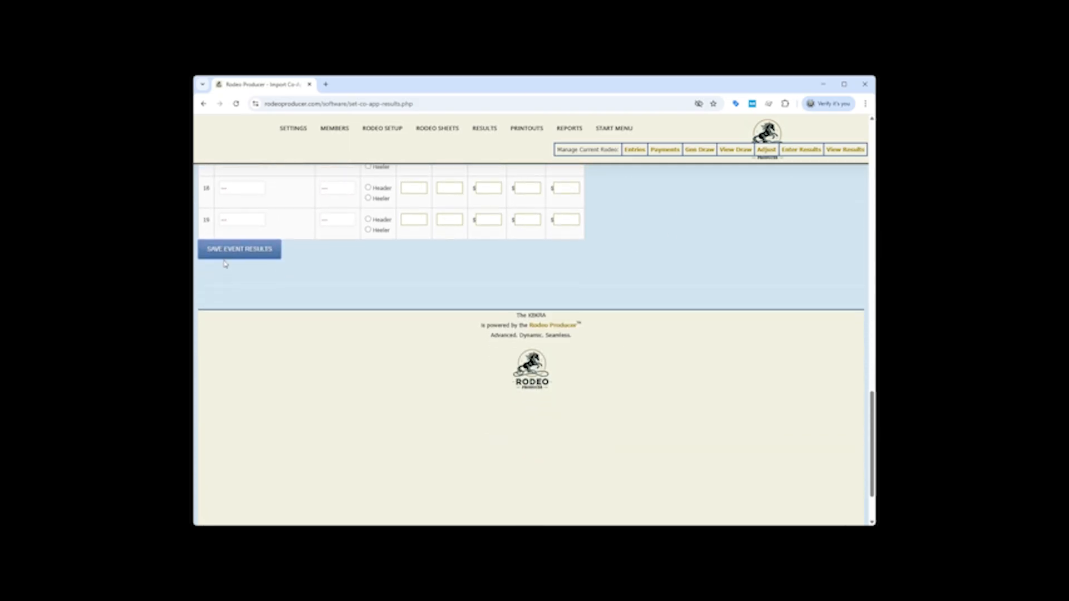
pyautogui.scroll(10, 632, 265)
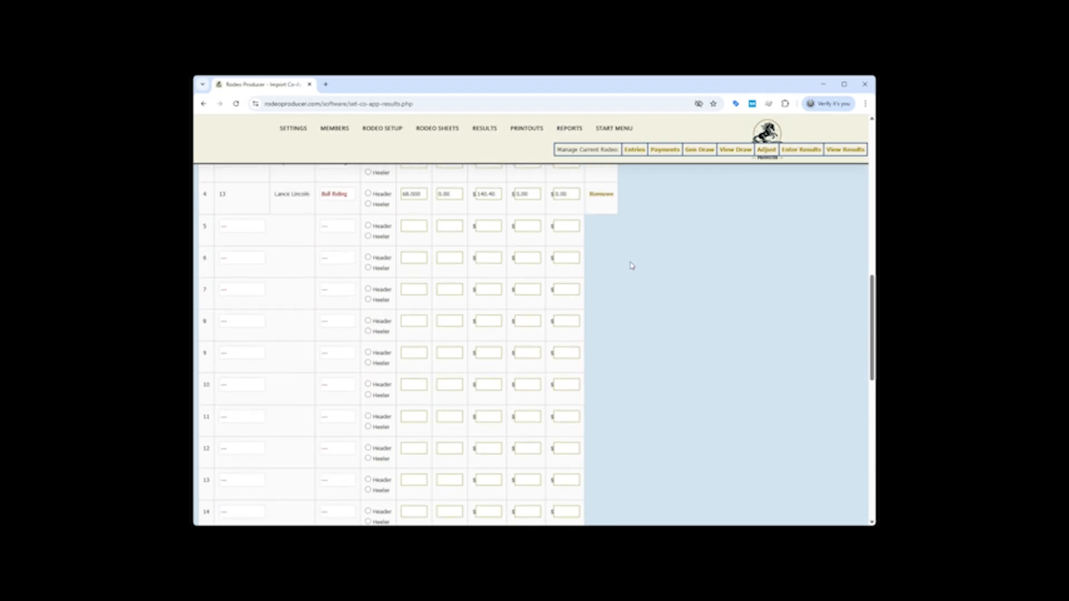
pyautogui.scroll(2, 682, 298)
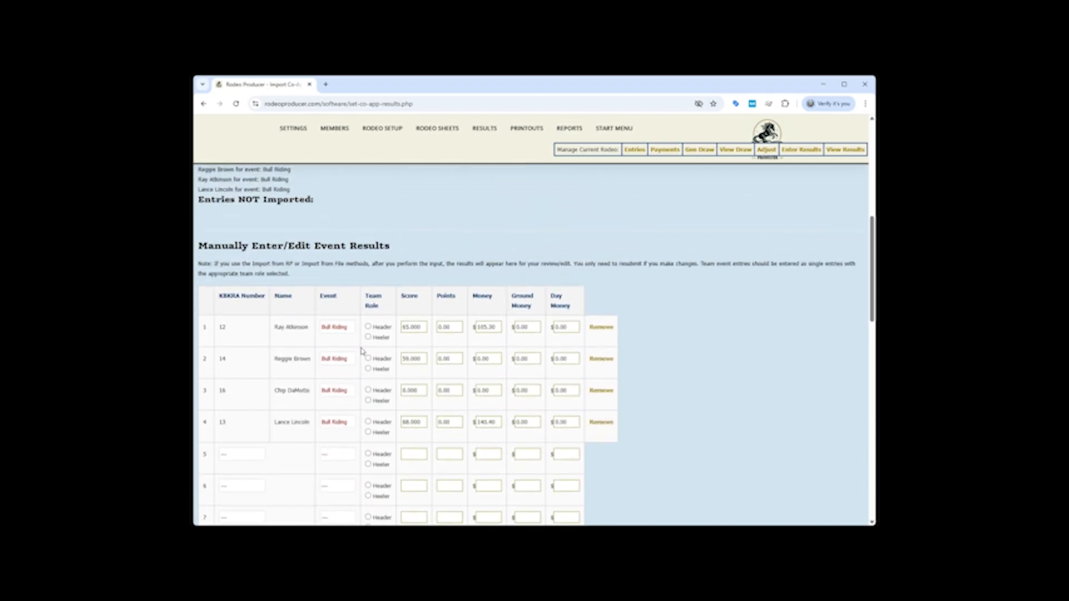
pyautogui.scroll(-1, 278, 462)
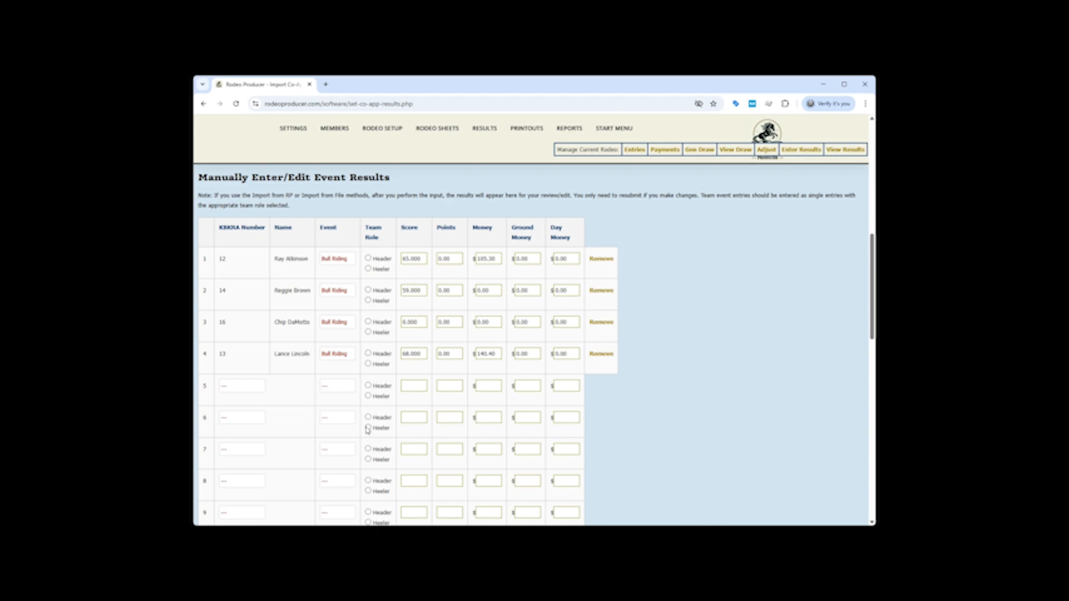
pyautogui.click(368, 396)
pyautogui.click(368, 385)
pyautogui.scroll(5, 255, 214)
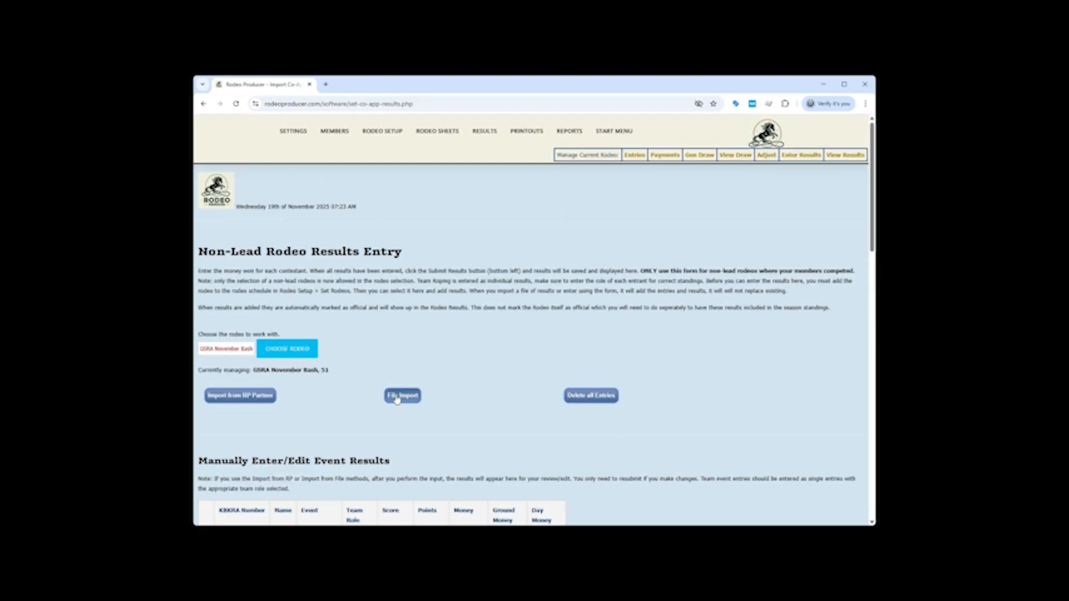
# Open the file import for GSRA November Bash, check the CSV format instructions and upload the comma-separated results file
pyautogui.click(403, 396)
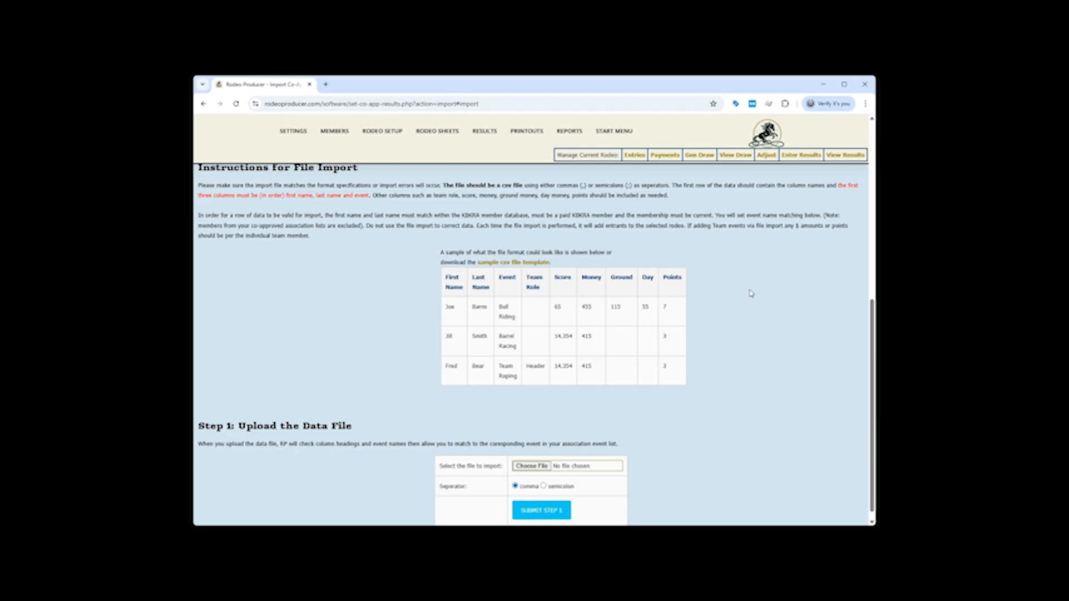
pyautogui.scroll(-1, 750, 294)
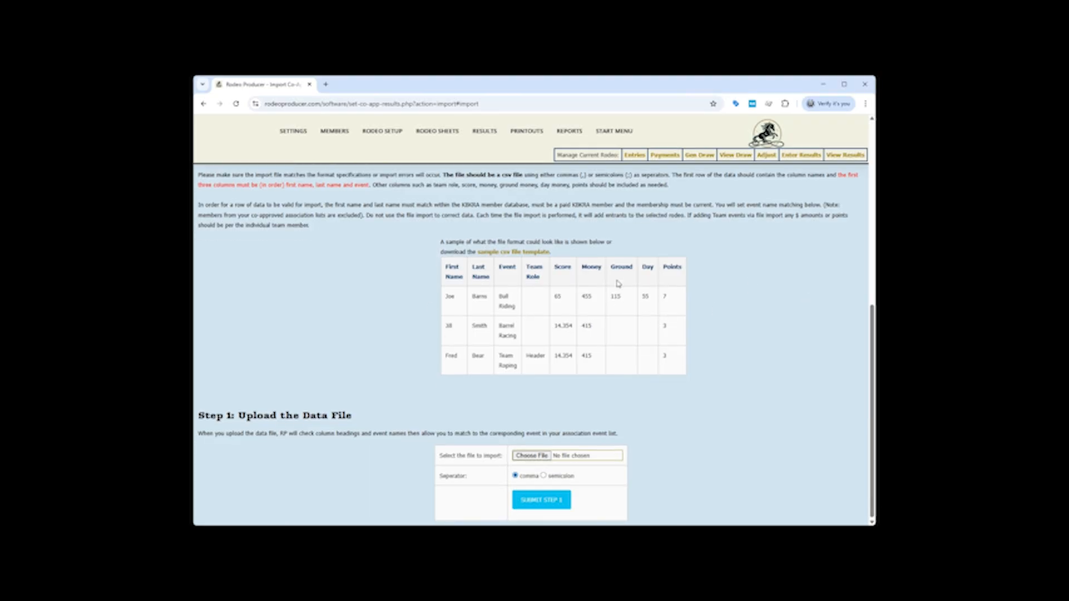
pyautogui.click(527, 457)
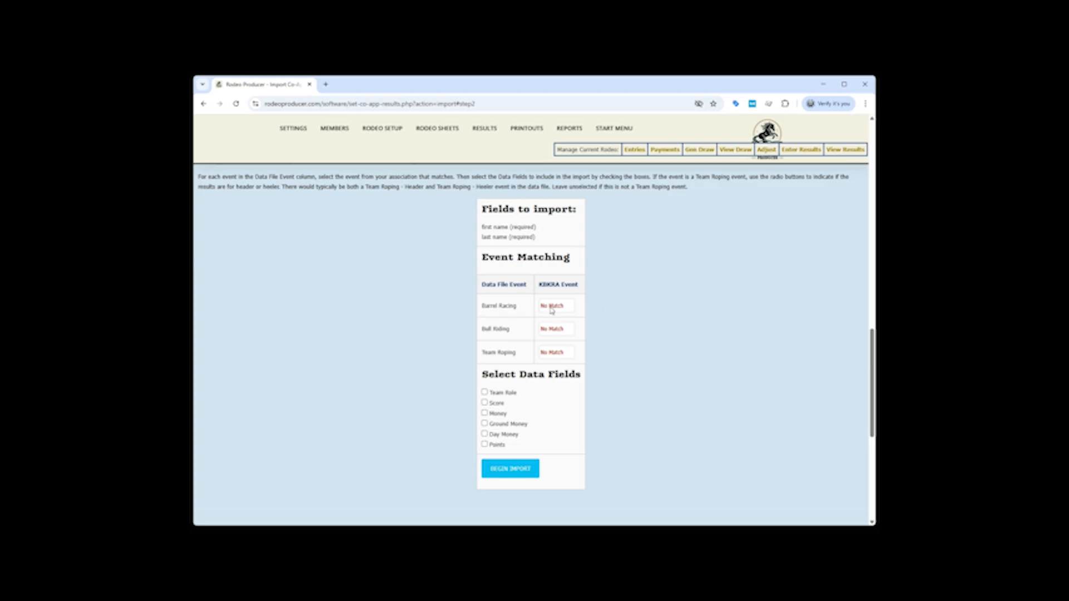
# Match the data file's Barrel Racing, Bull Riding and Team Roping events to the corresponding KBKRA events
pyautogui.click(559, 332)
pyautogui.click(560, 333)
pyautogui.click(558, 364)
pyautogui.click(559, 355)
pyautogui.click(565, 405)
# Run the file import with the Team Role, Score, Money and Points fields and view the imported data
pyautogui.click(484, 393)
pyautogui.click(484, 413)
pyautogui.click(485, 445)
pyautogui.click(511, 470)
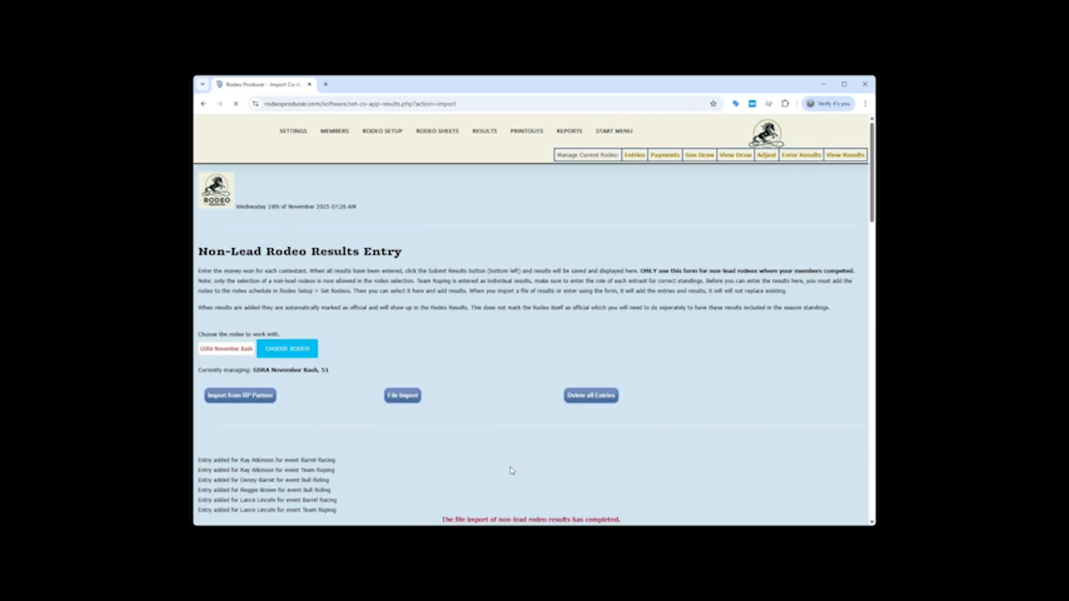
pyautogui.scroll(-4, 309, 249)
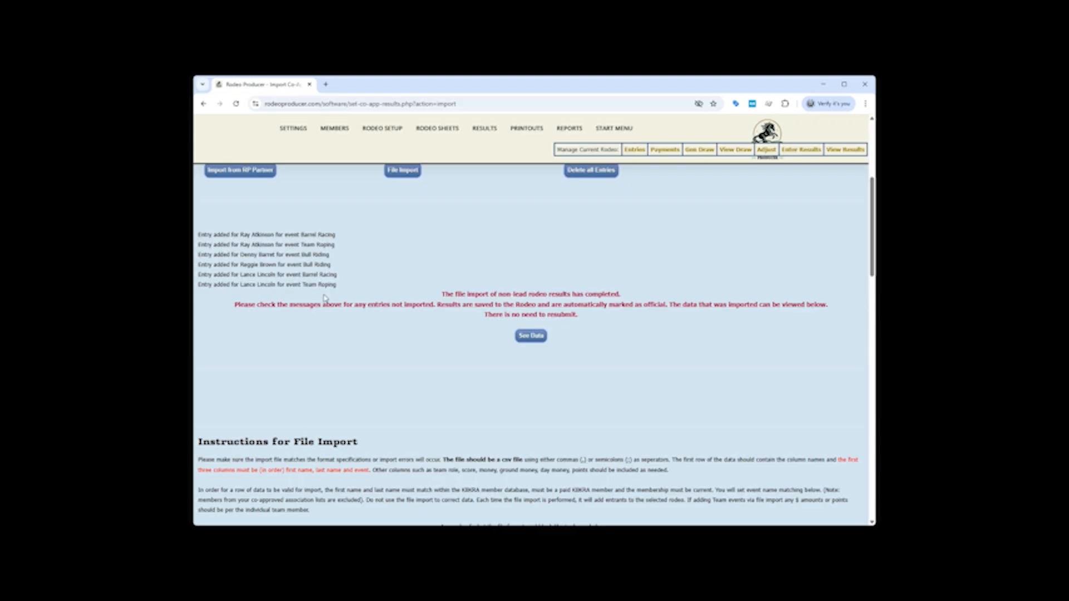
pyautogui.click(534, 335)
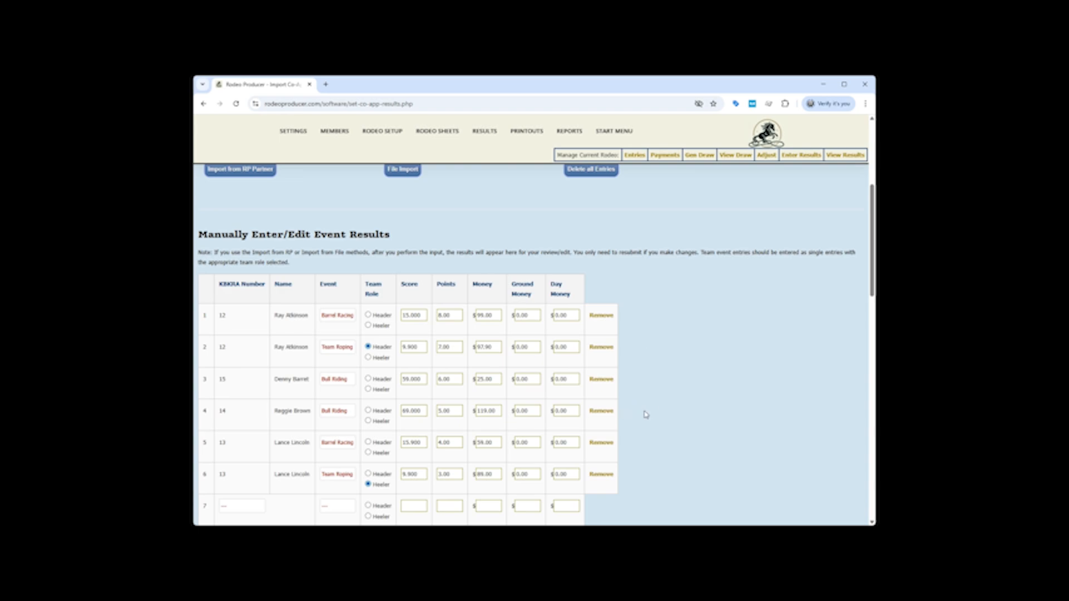
# Turn on and save Show Results and Results Official for GSRA November Bash in the rodeo schedule
pyautogui.moveTo(385, 138)
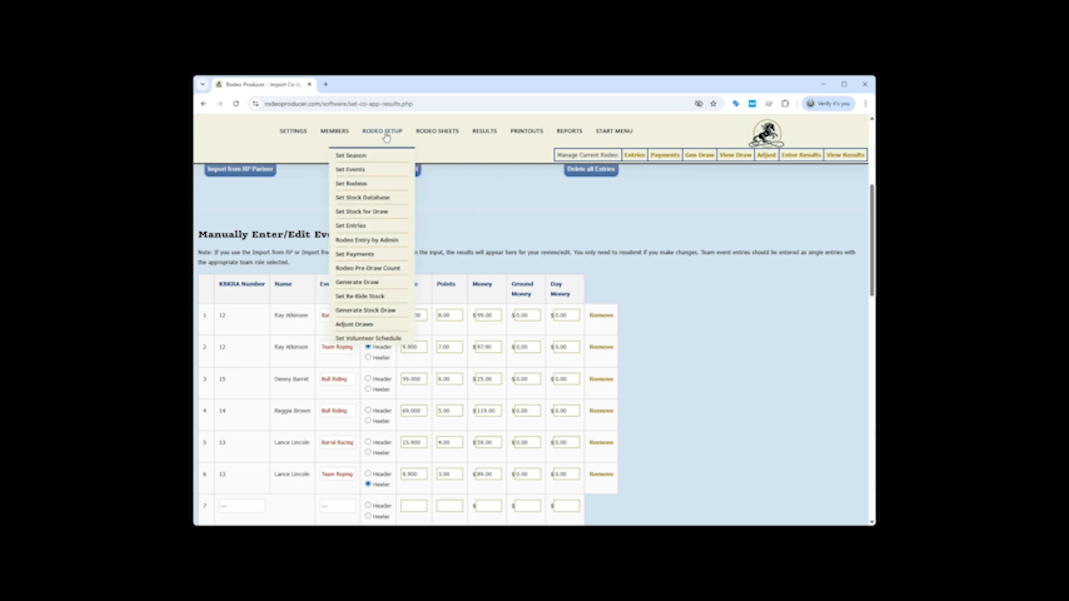
pyautogui.click(352, 184)
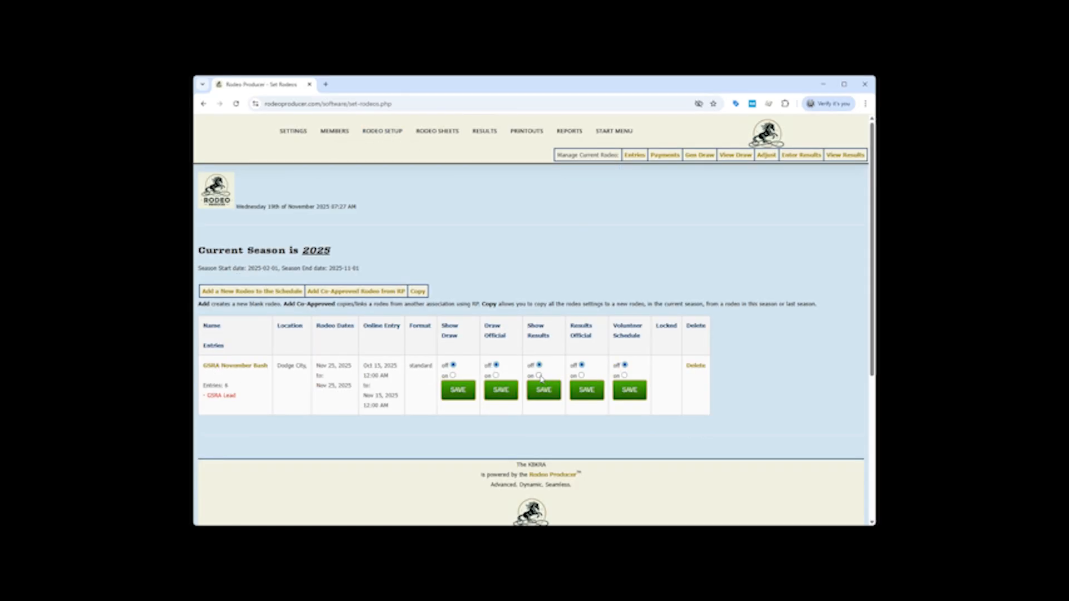
pyautogui.click(545, 396)
pyautogui.click(581, 396)
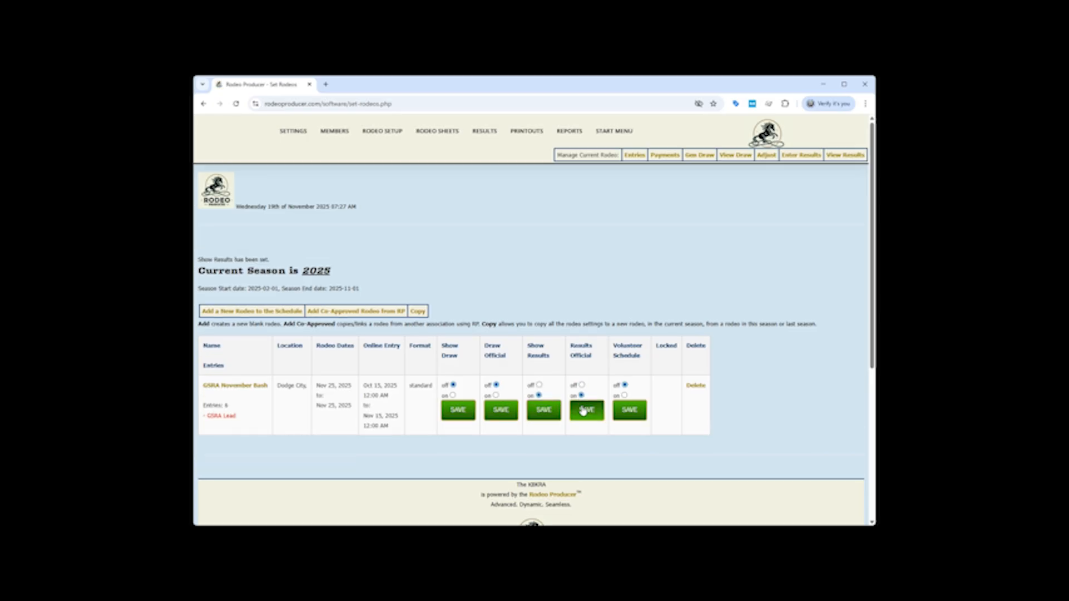
pyautogui.click(592, 414)
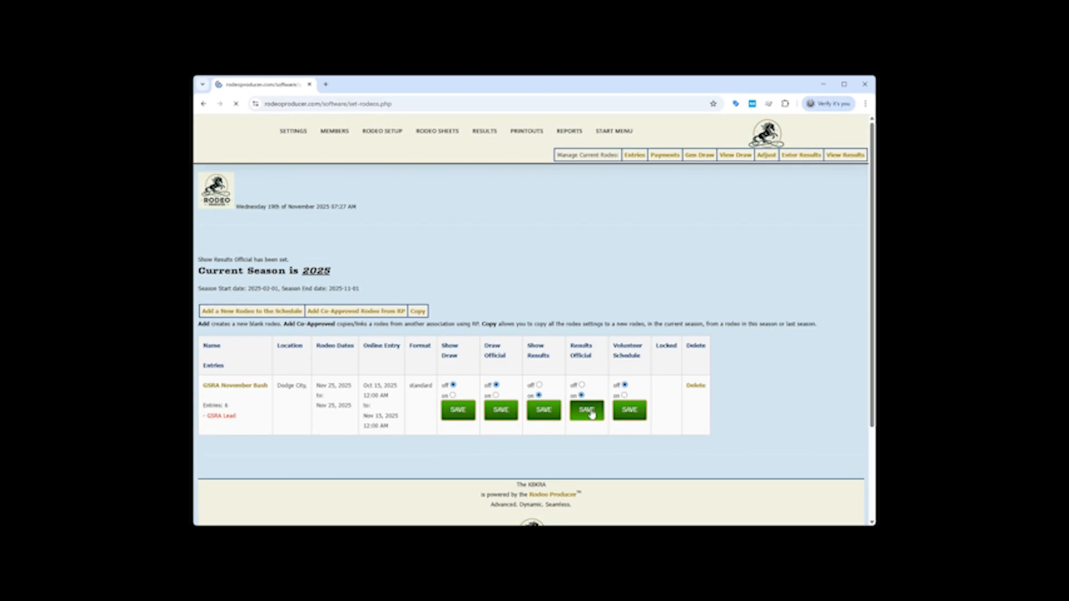